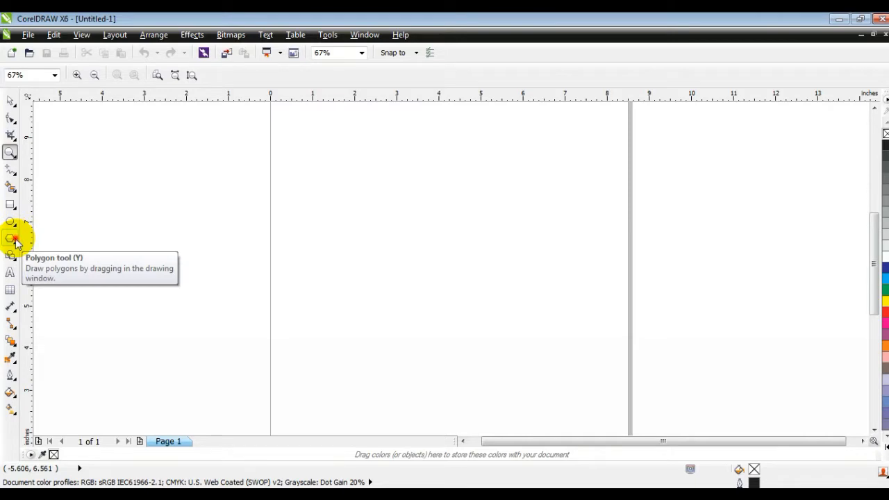
Step: Draw a six-sided polygon about 4 in wide and 4.6 in tall on the page, with a 4 pt outline
click(13, 239)
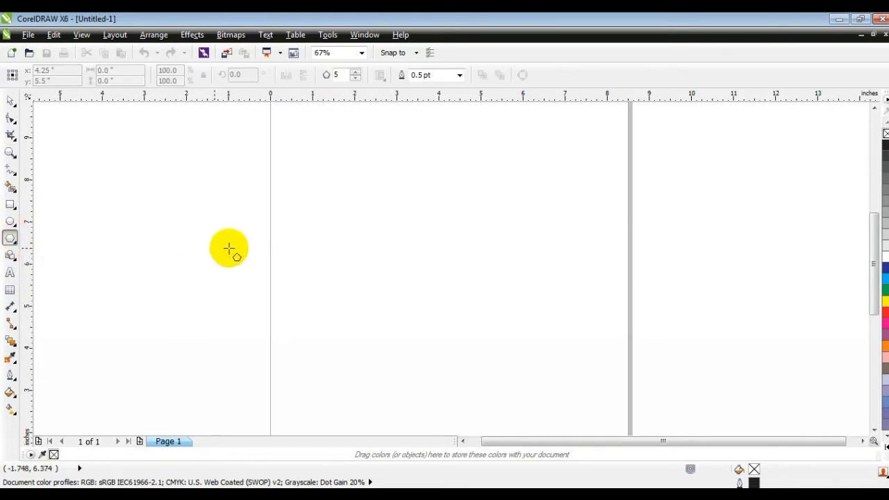
drag(340, 156, 439, 349)
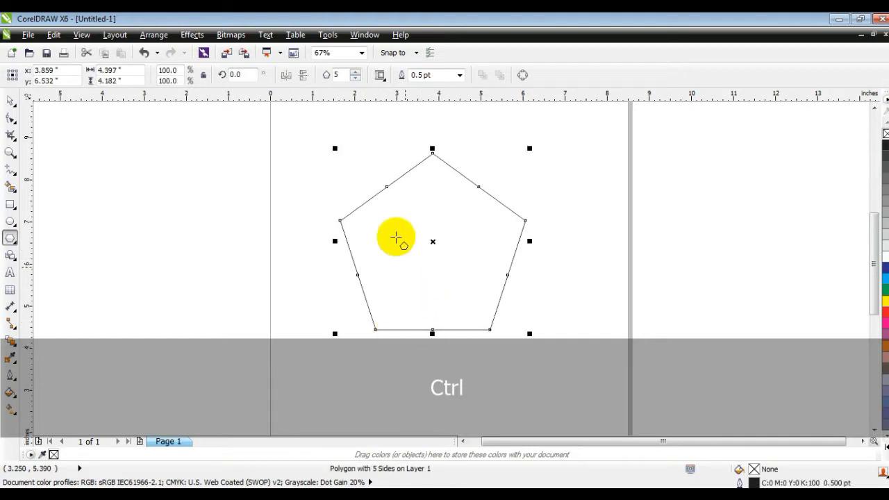
click(356, 72)
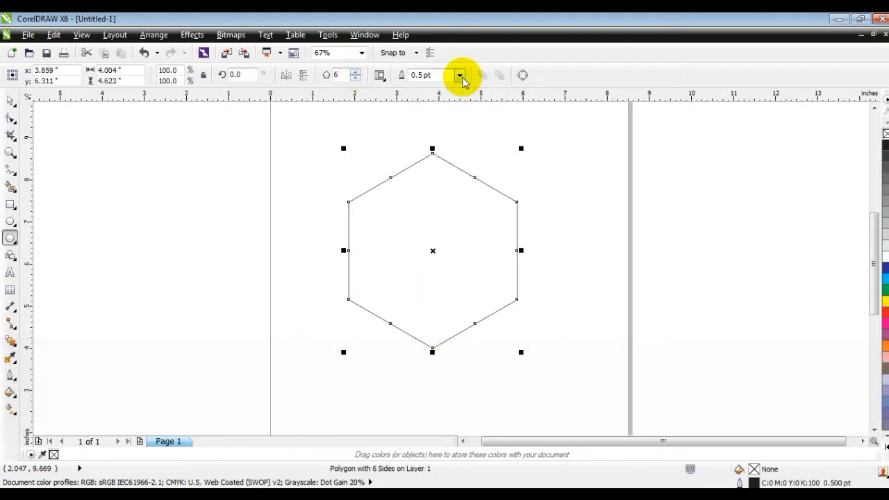
click(459, 75)
click(438, 156)
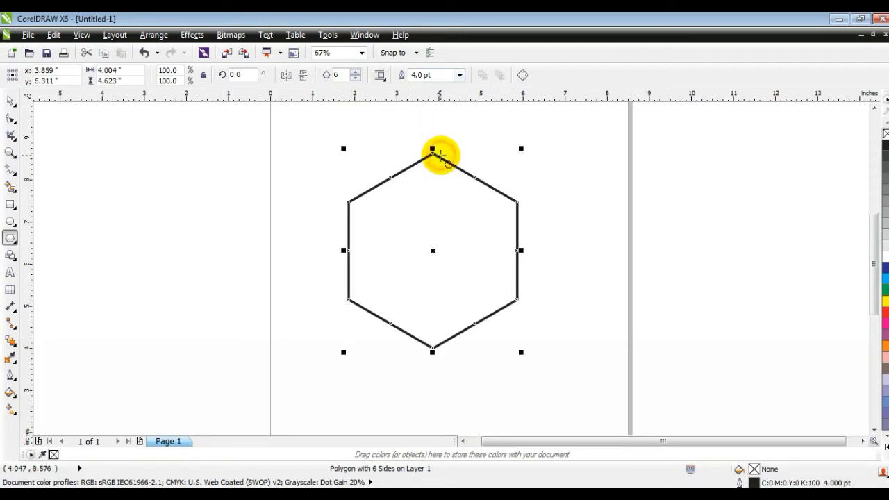
Step: Move the hexagon slightly downward on the page, to a vertical position of about 6.23 in
click(10, 153)
drag(284, 147, 635, 357)
click(10, 102)
drag(395, 198, 395, 203)
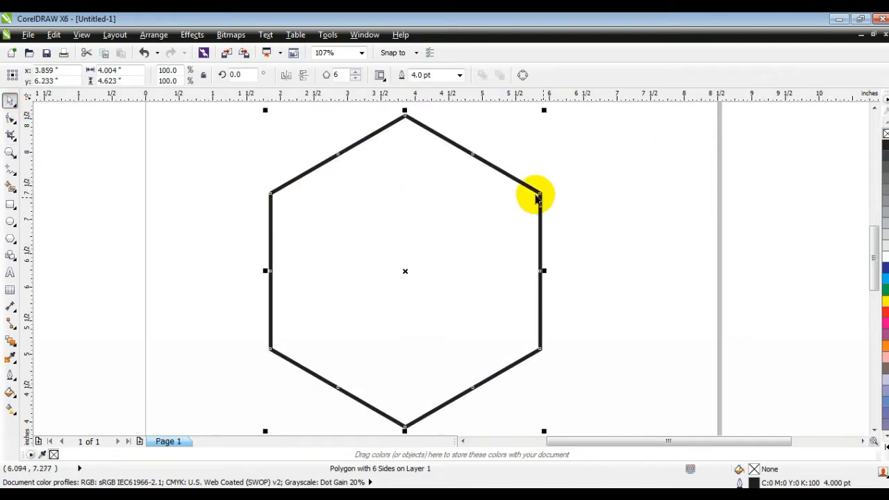
Step: Round all corners of the hexagon with a 0.44 in fillet
click(363, 40)
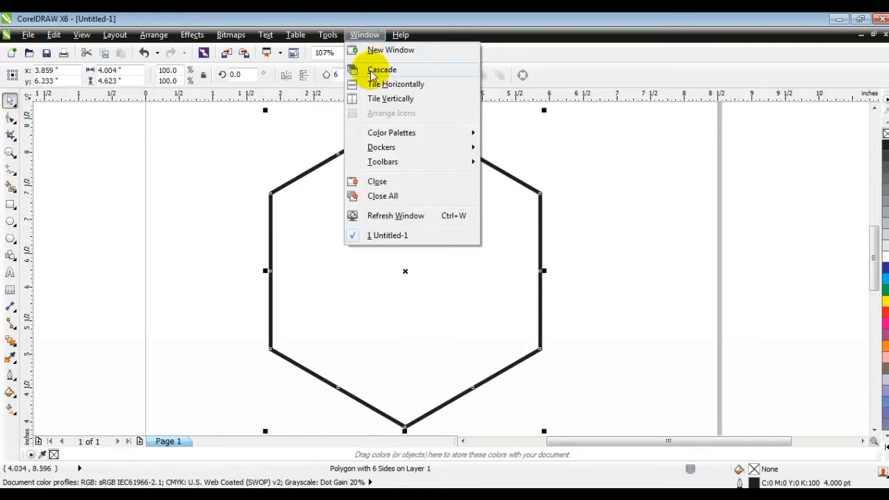
mouse_move(381, 152)
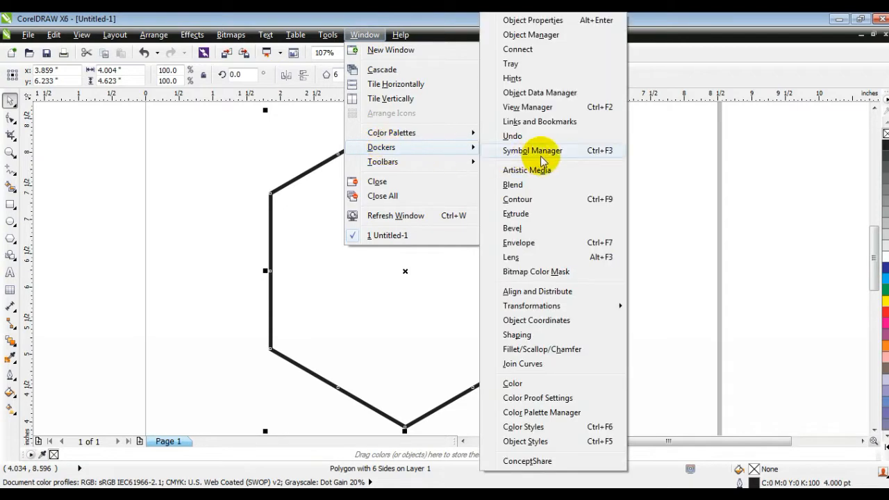
click(512, 350)
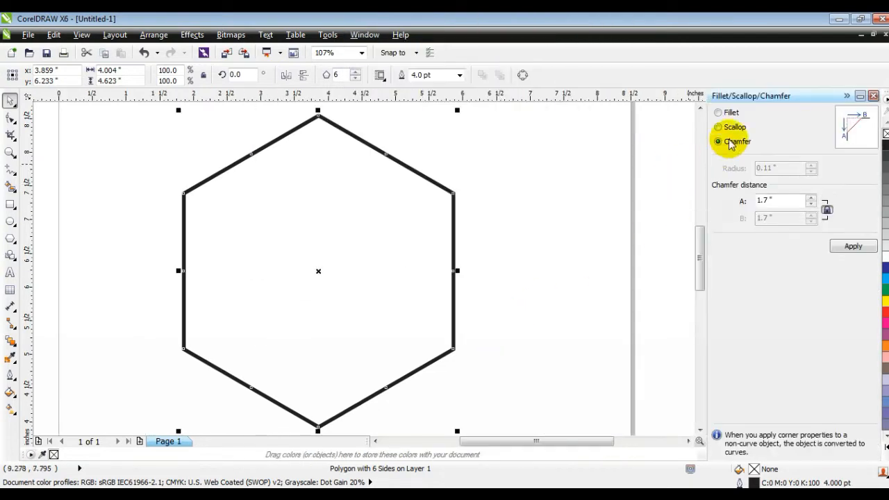
click(721, 125)
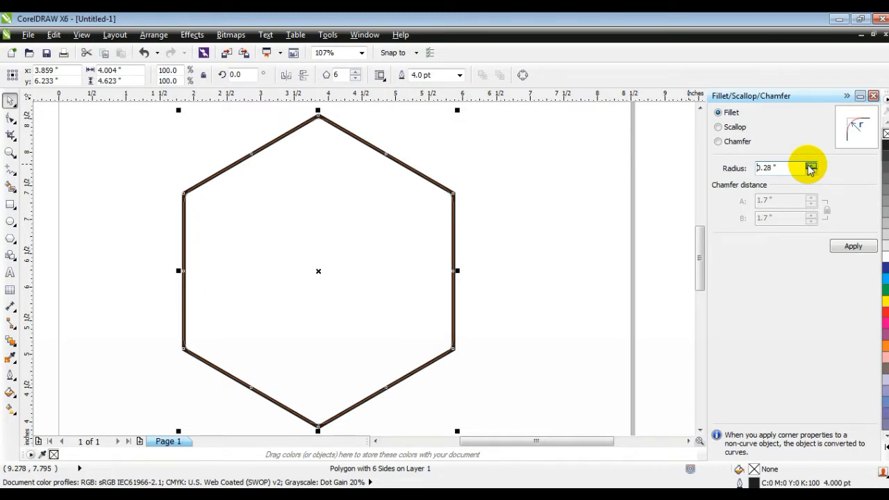
click(811, 165)
click(811, 166)
click(810, 165)
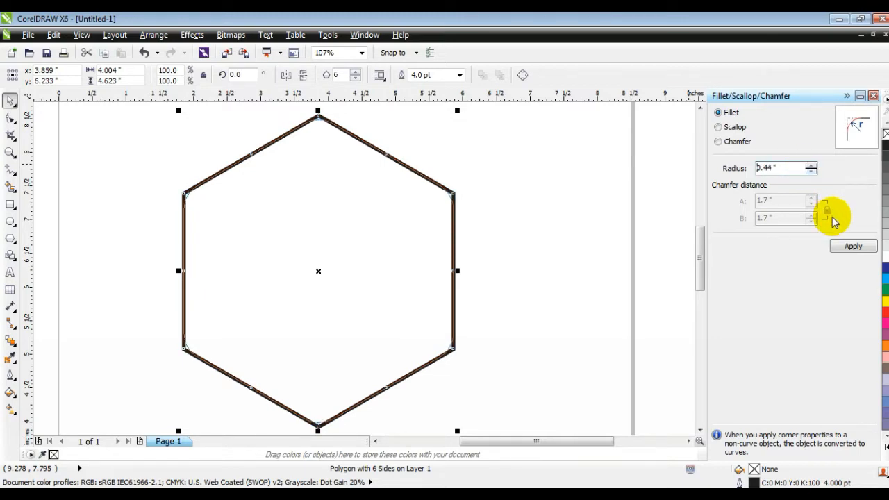
click(842, 245)
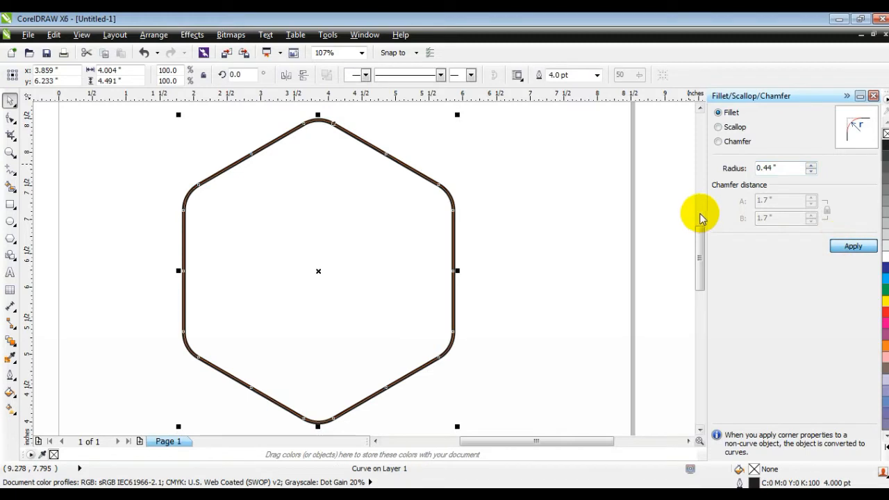
click(874, 97)
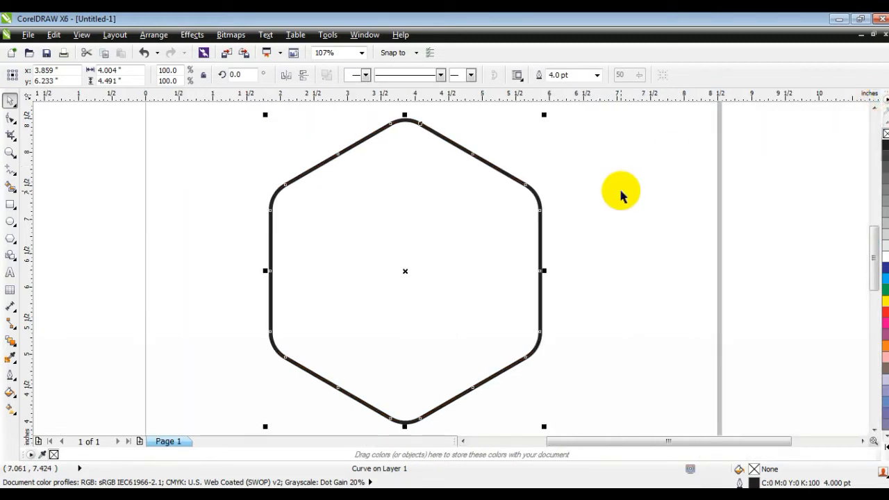
Step: Make two smaller concentric copies of the rounded hexagon, the innermost about 1.36 in wide and 1.52 in tall
drag(543, 116, 474, 208)
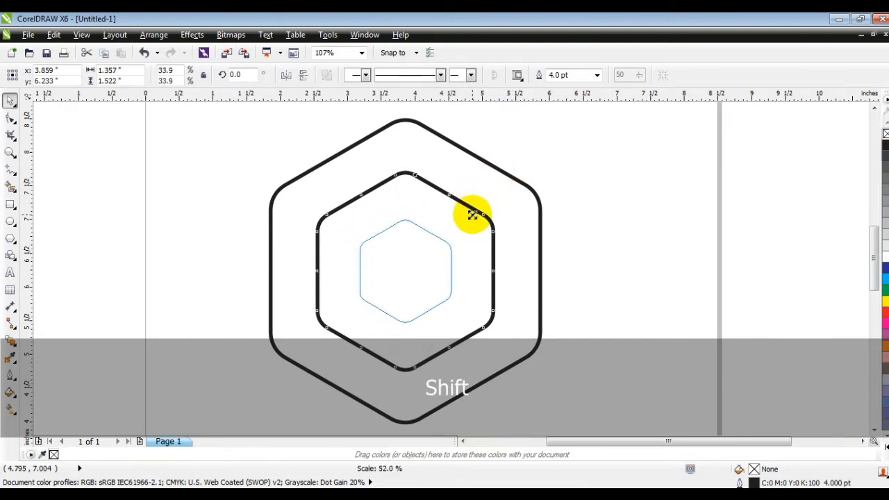
drag(473, 215, 471, 211)
click(584, 203)
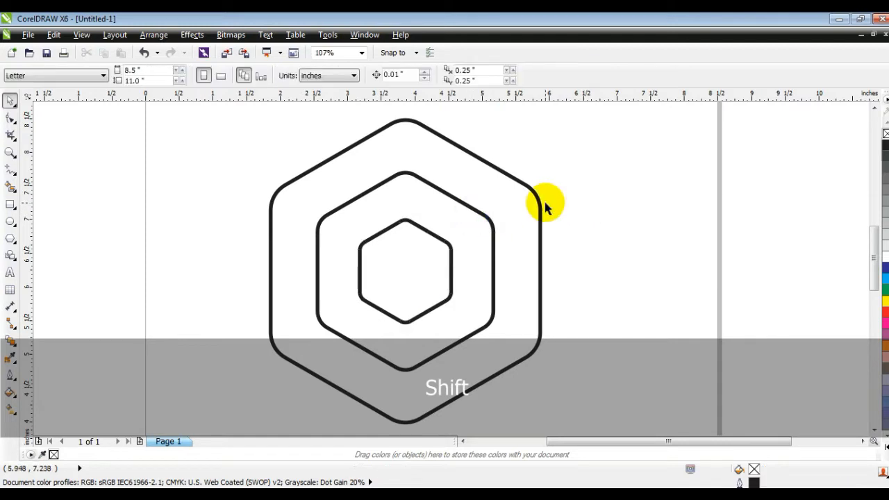
Step: With snapping to objects enabled, draw a 4 pt straight line extending the middle hexagon's lower-right edge past the outer hexagon
click(415, 54)
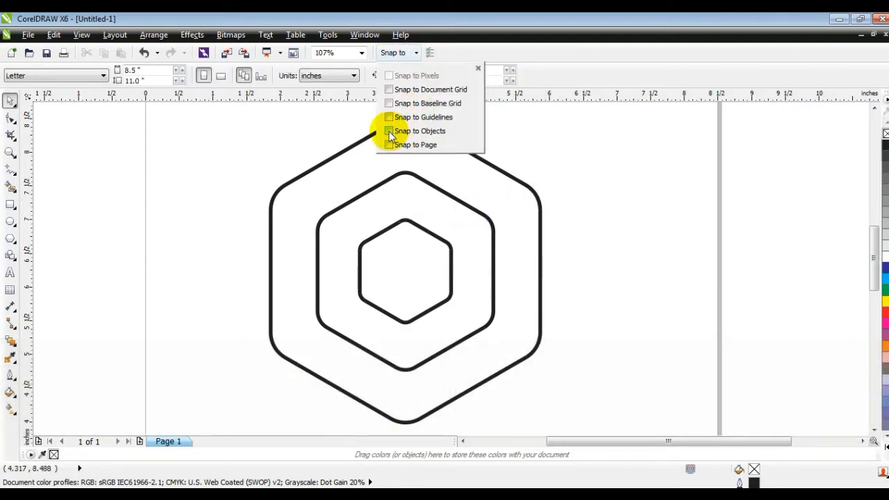
click(389, 132)
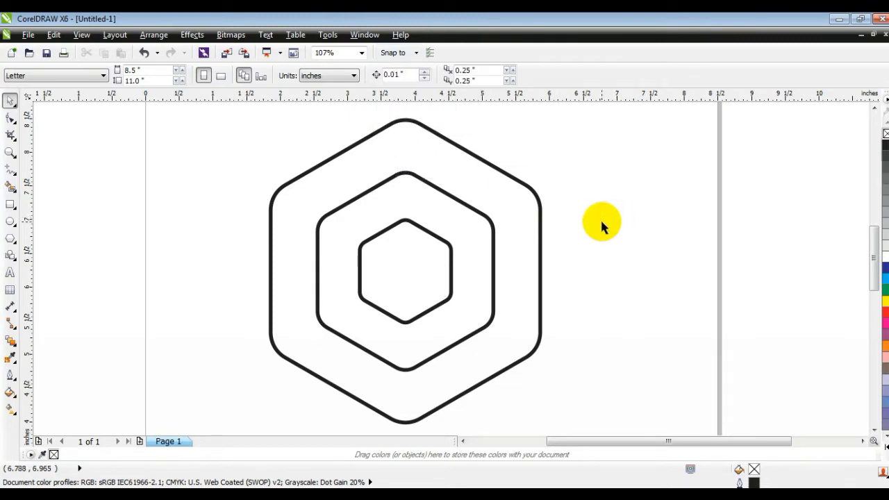
click(10, 171)
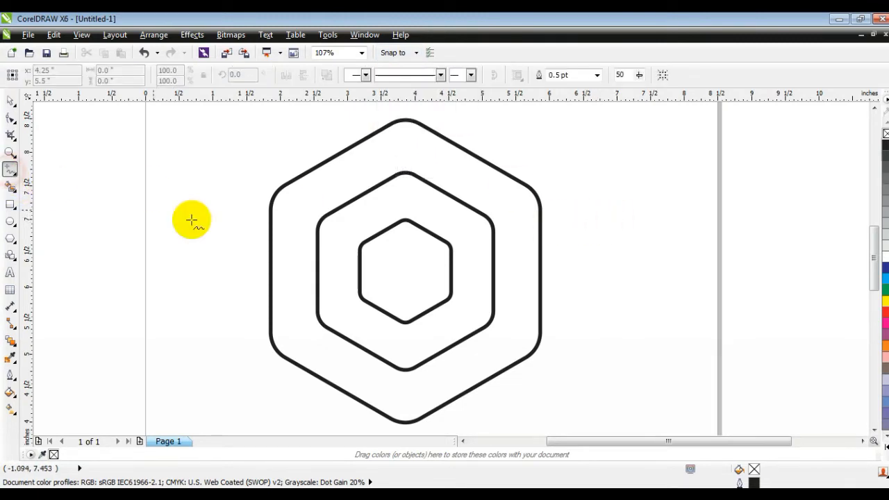
click(424, 361)
key(ctrl)
click(584, 263)
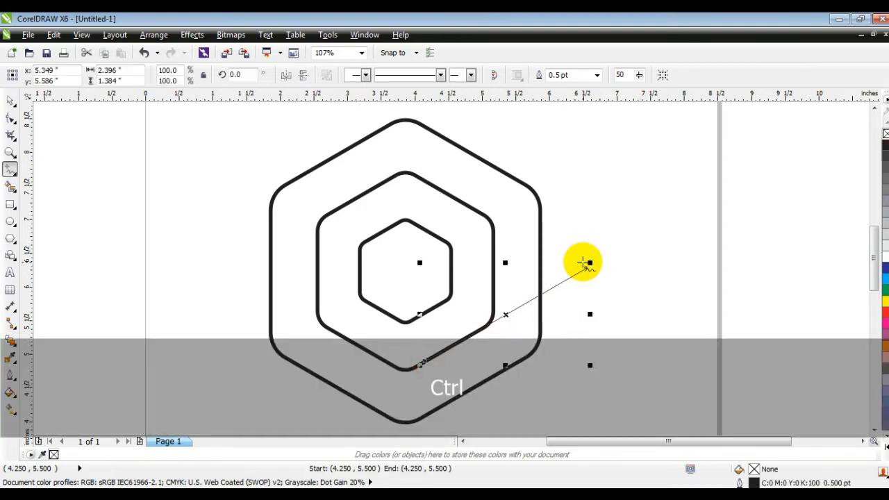
click(596, 74)
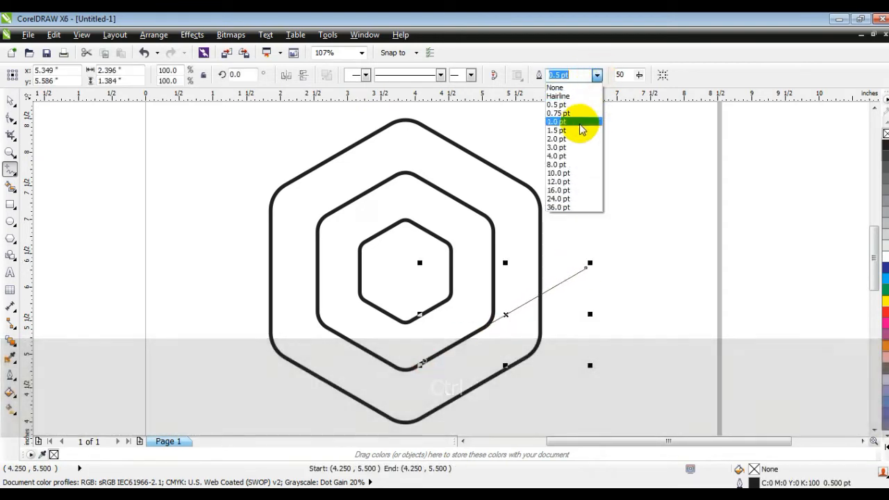
click(574, 155)
click(10, 101)
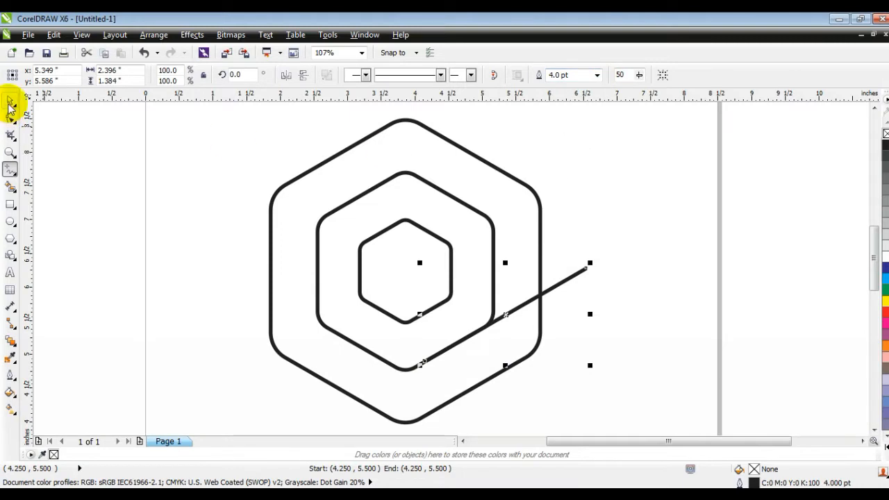
click(109, 153)
Step: Draw three 4 pt straight lines extending the middle hexagon's upper-left, upper-right and lower-left edges past the outer hexagon, continuing the spiral pattern
click(10, 169)
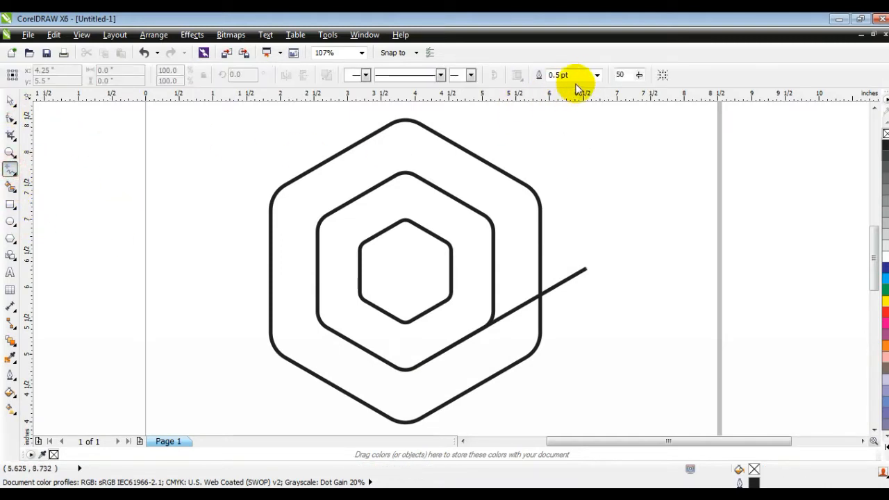
click(597, 75)
click(587, 150)
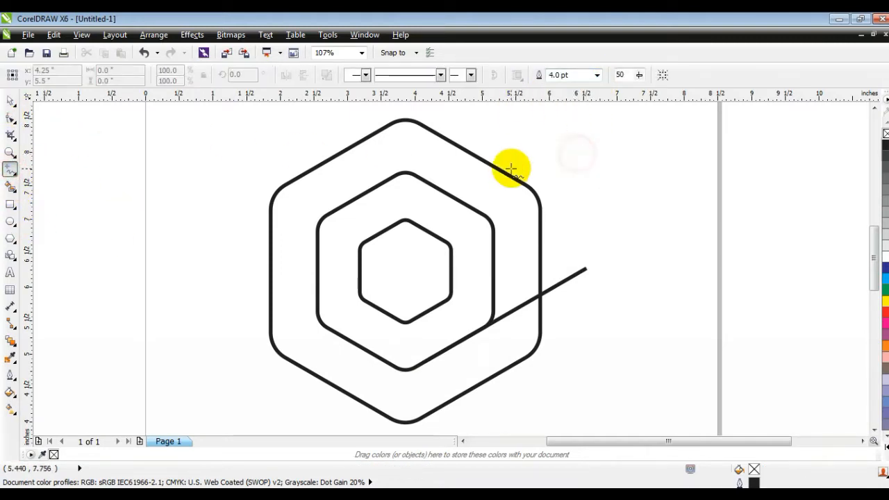
drag(390, 178, 230, 272)
key(Escape)
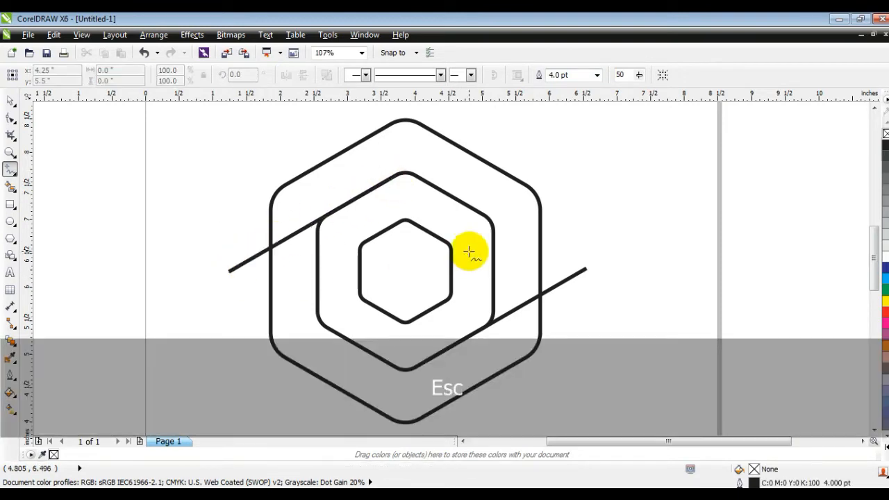
drag(477, 210, 332, 129)
key(Escape)
drag(338, 333, 497, 411)
key(Escape)
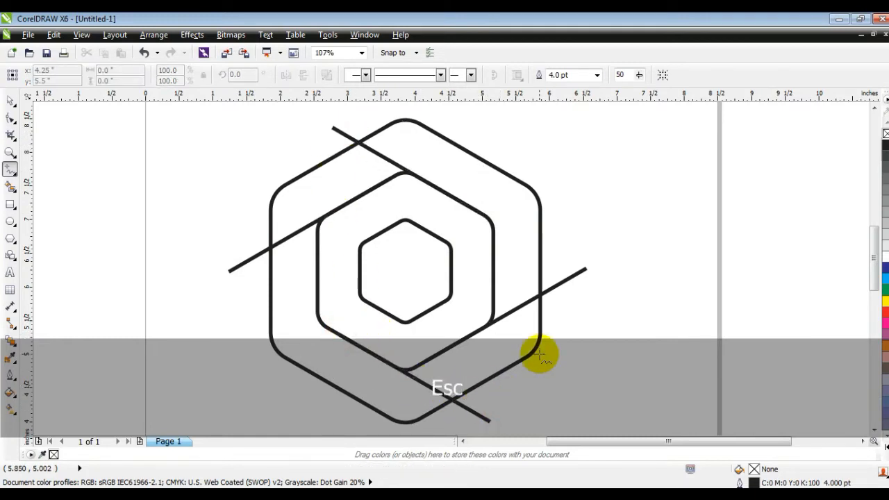
Step: Draw four 4 pt straight lines extending the inner hexagon's slanted edges out to the middle hexagon in the same spiral pattern
drag(374, 304, 450, 353)
key(Escape)
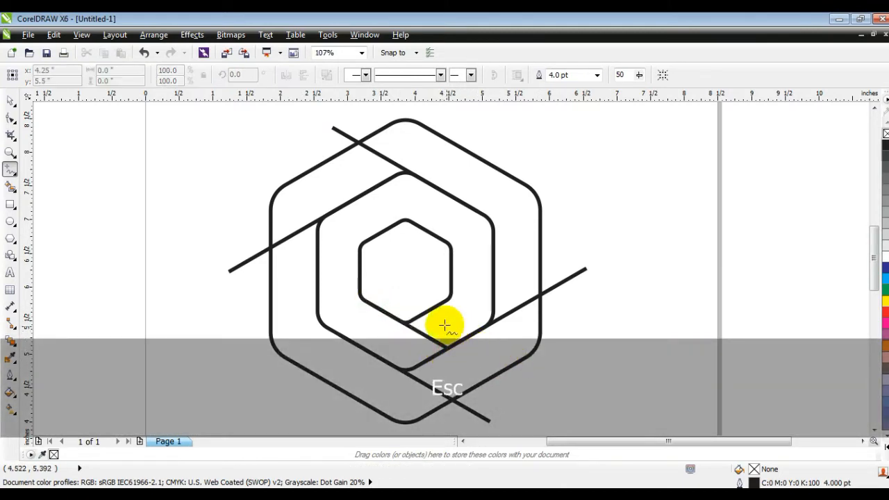
drag(423, 317, 493, 275)
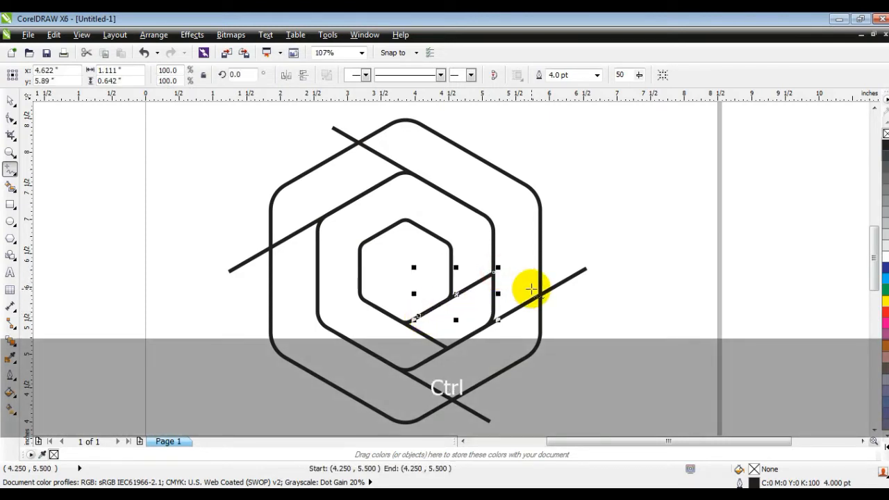
key(Escape)
drag(436, 235, 363, 196)
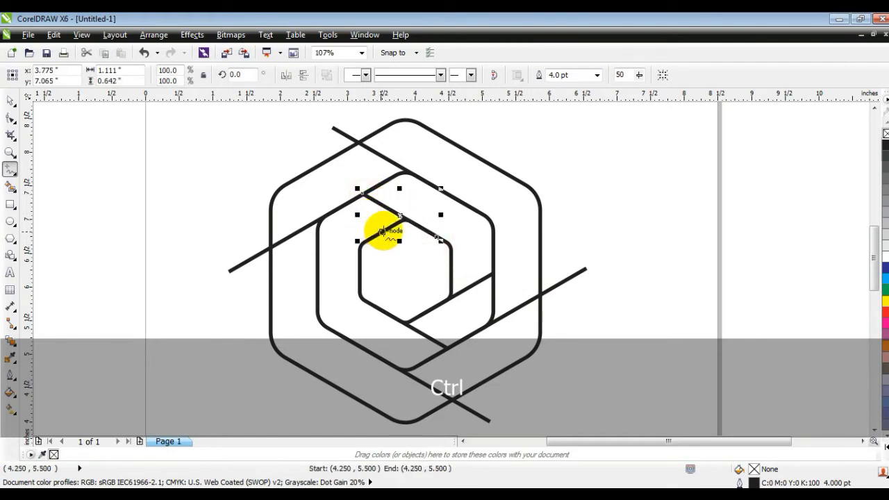
key(Escape)
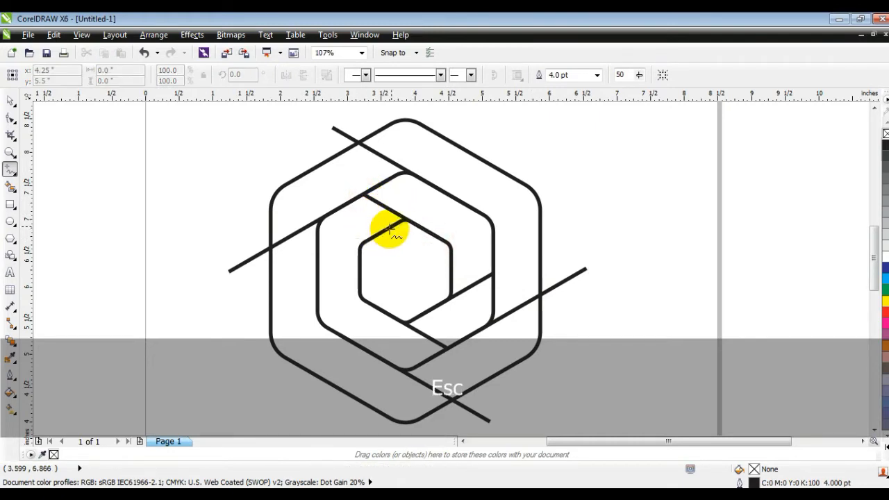
drag(392, 226, 318, 270)
click(11, 102)
click(80, 174)
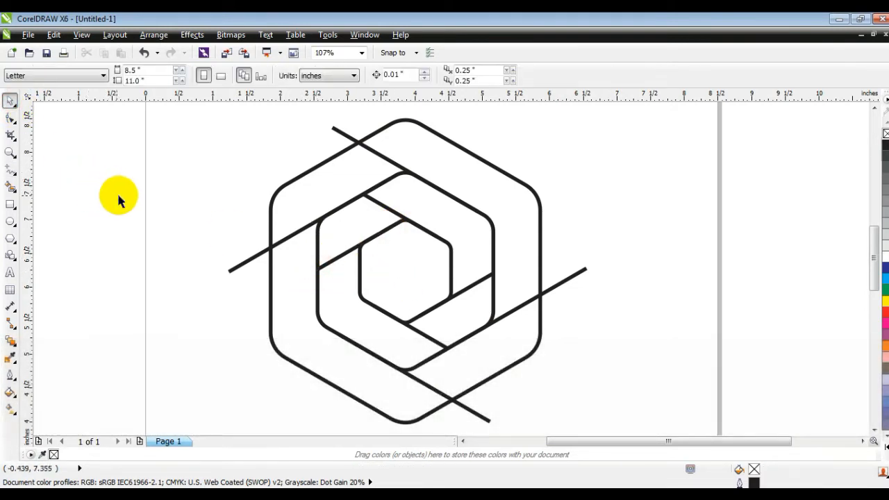
Step: Smart Fill the four sections of the outer ring with 20% black and a 0.5 pt black outline
key(F3)
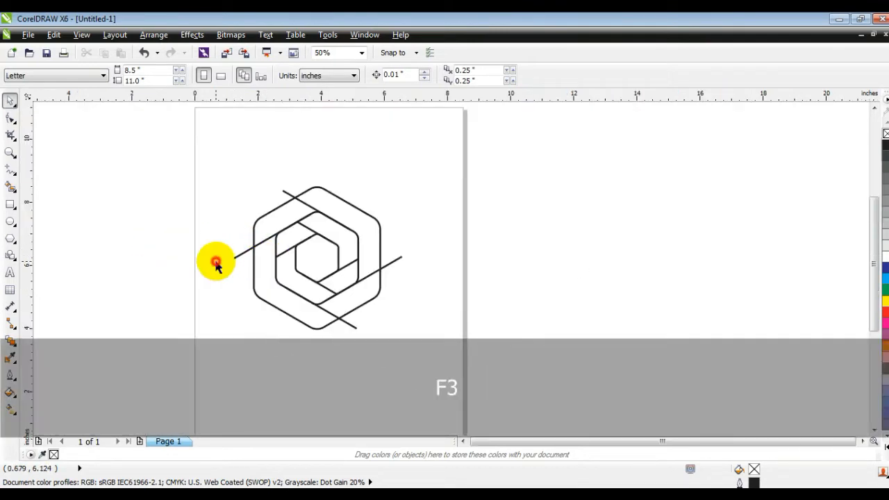
click(11, 152)
drag(195, 165, 495, 352)
click(9, 102)
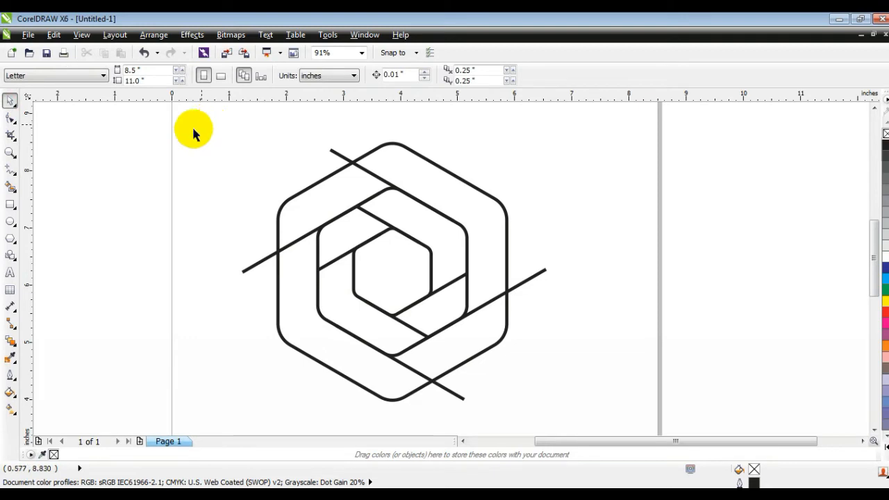
click(9, 188)
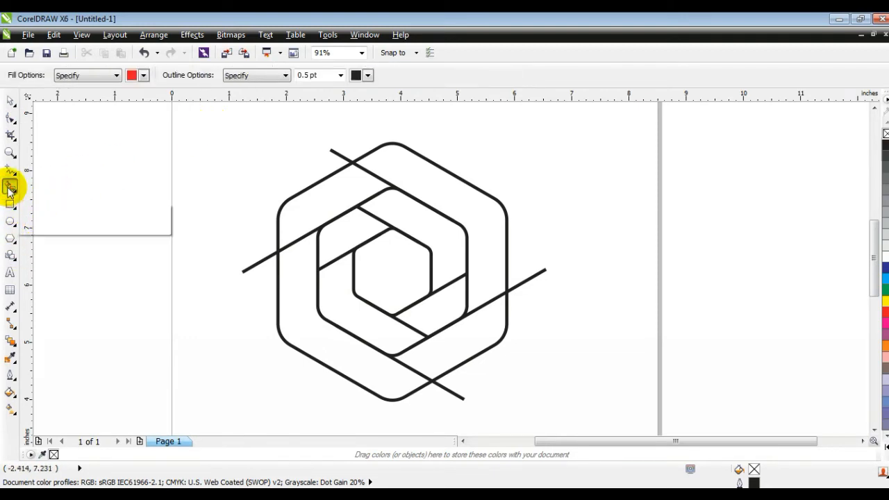
click(143, 75)
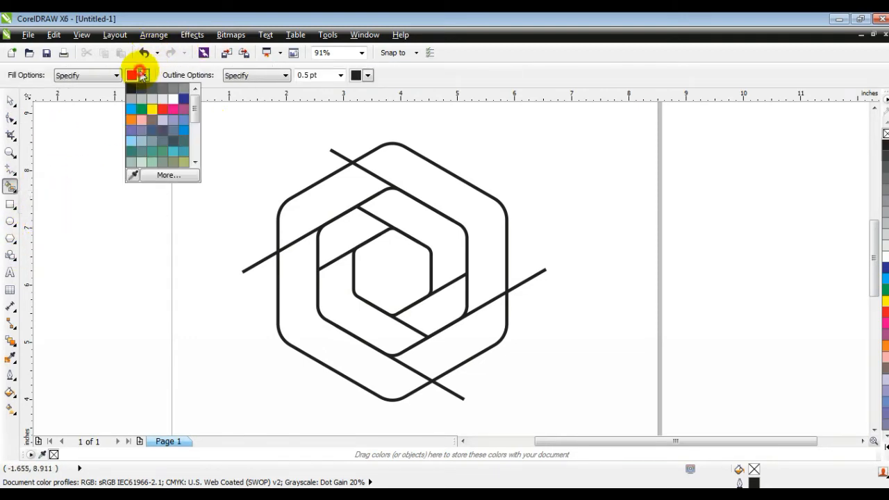
click(150, 104)
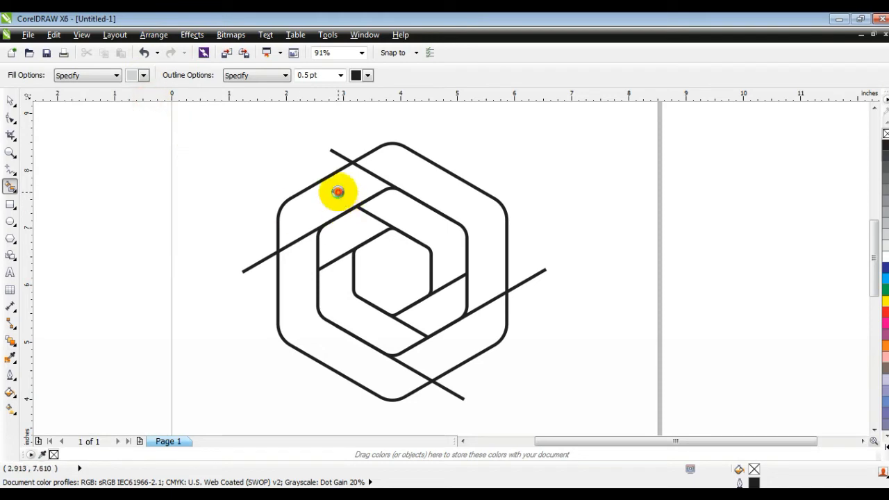
click(338, 192)
click(403, 178)
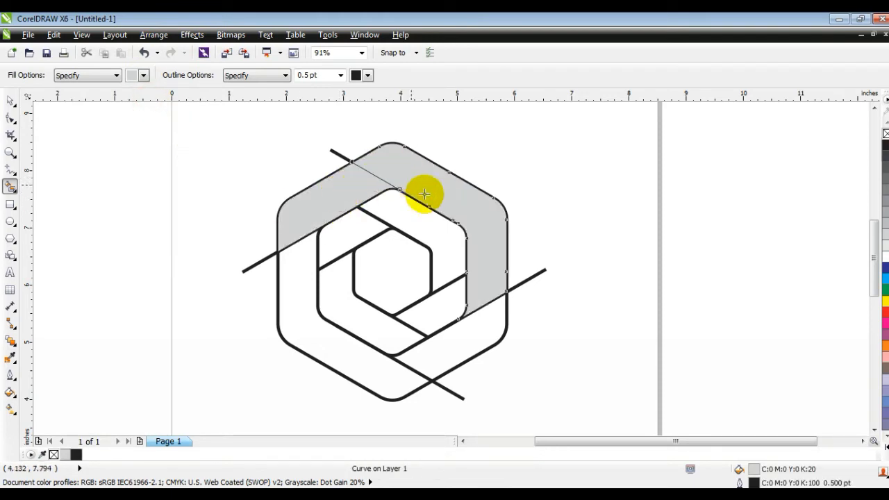
click(487, 309)
click(381, 366)
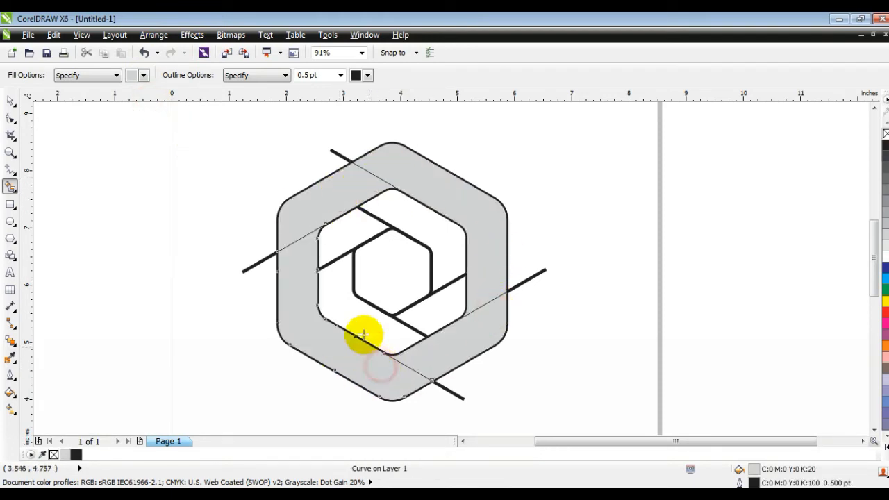
Step: Smart Fill the four sections between the middle and inner hexagons with the same 20% black, leaving the center empty
click(363, 337)
click(341, 239)
click(400, 222)
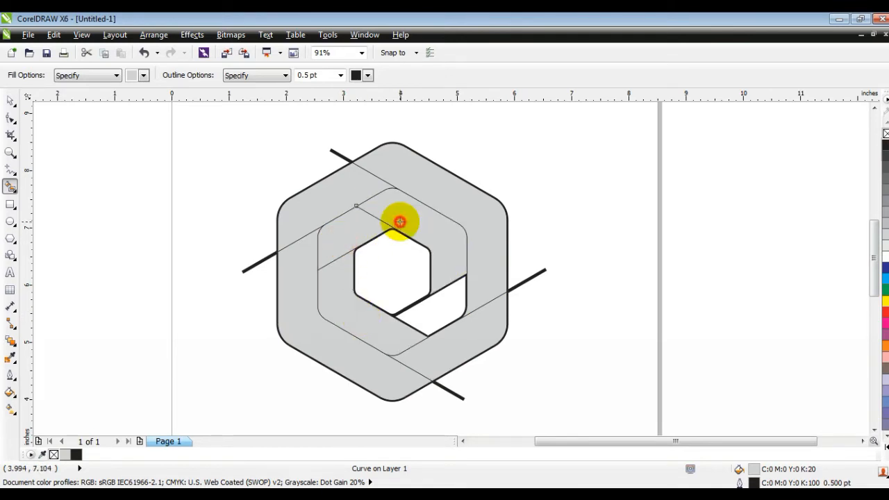
click(427, 305)
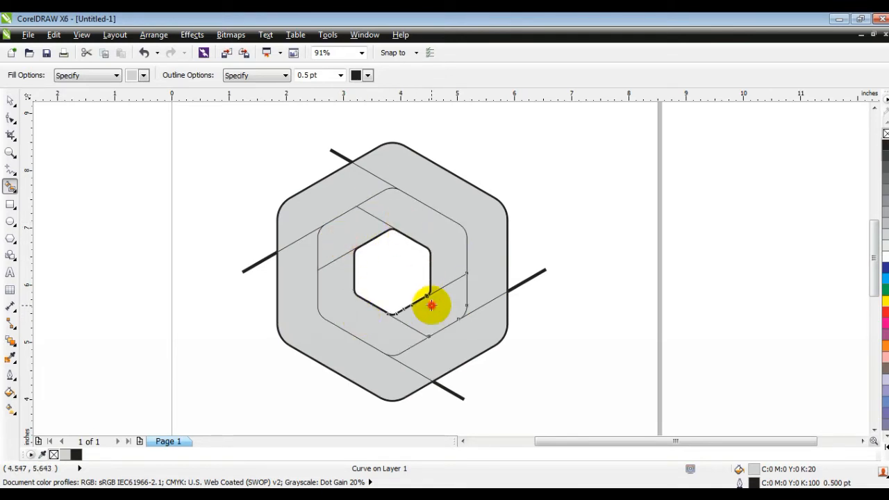
click(11, 101)
click(514, 174)
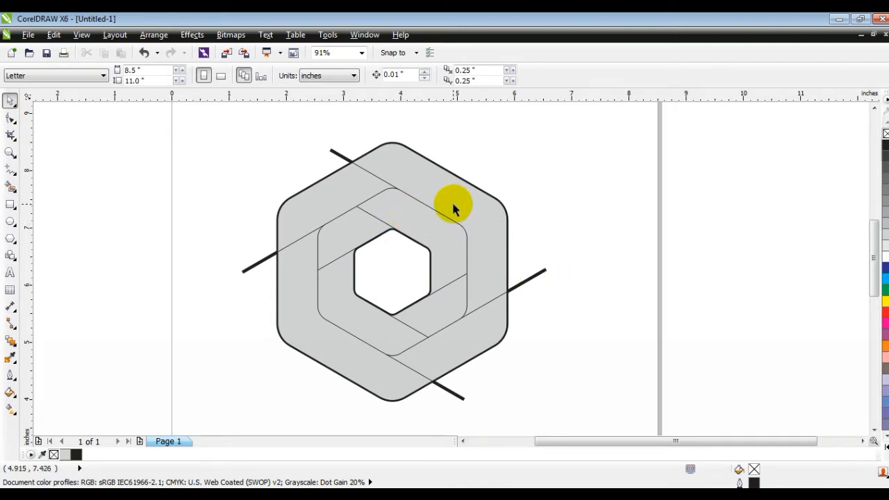
Step: Weld the upper-right outer section to the lower-right inner one, and the lower-right outer section to the lower-left inner one
click(479, 212)
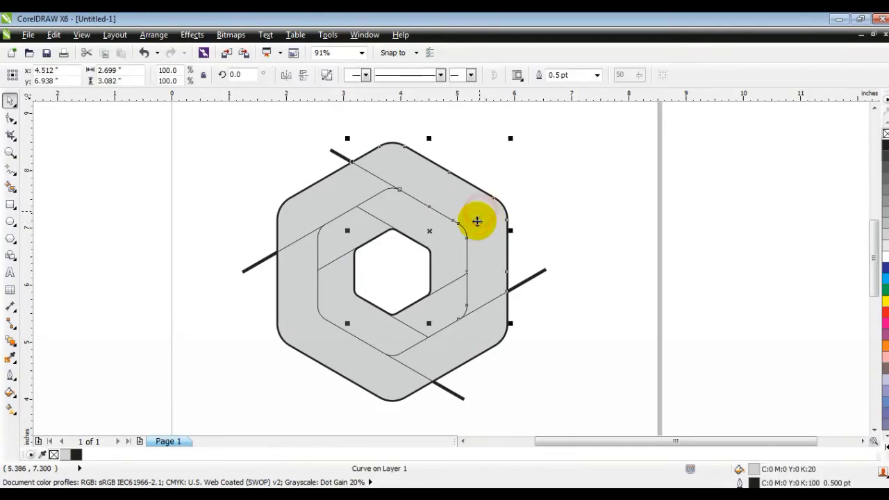
shift+click(453, 305)
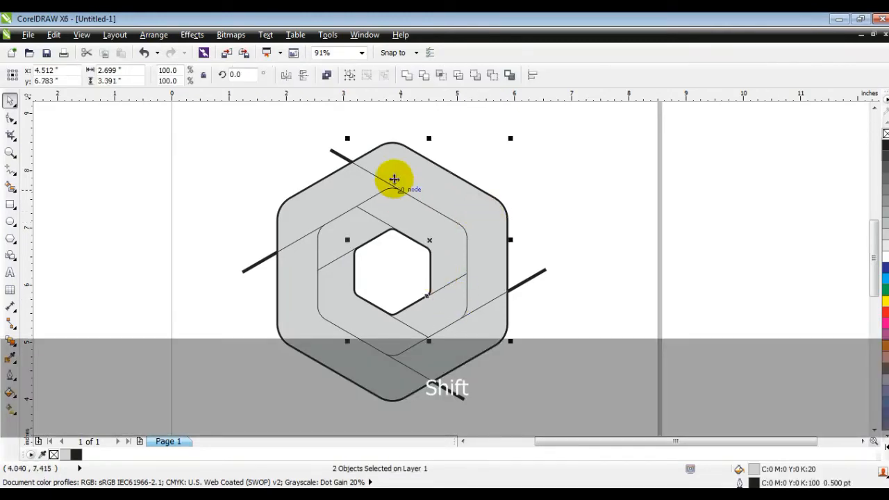
click(408, 77)
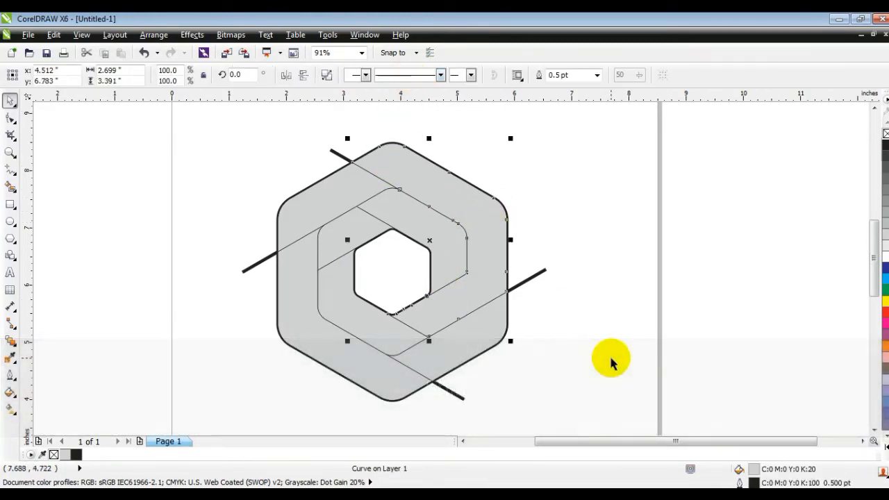
click(610, 359)
click(468, 350)
shift+click(369, 319)
click(403, 76)
click(567, 160)
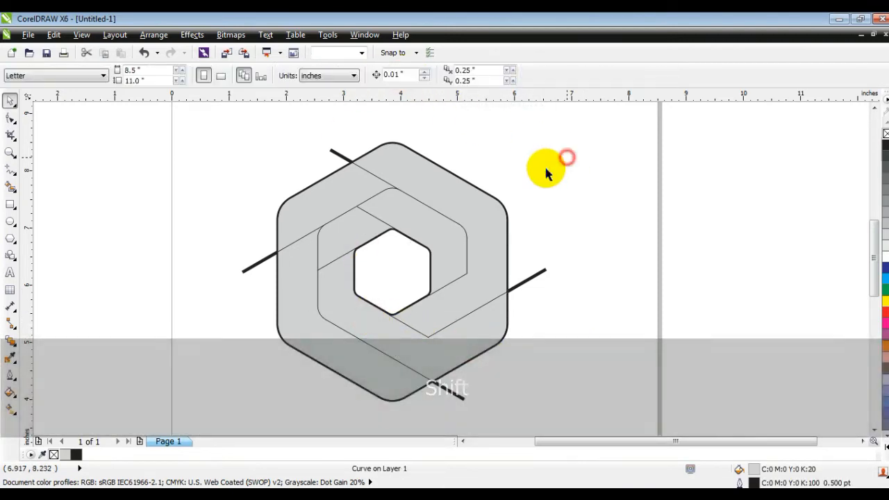
Step: Weld the lower-left outer section to the upper-left inner one, and the upper-left outer section to the upper-right inner one
click(293, 287)
shift+click(329, 236)
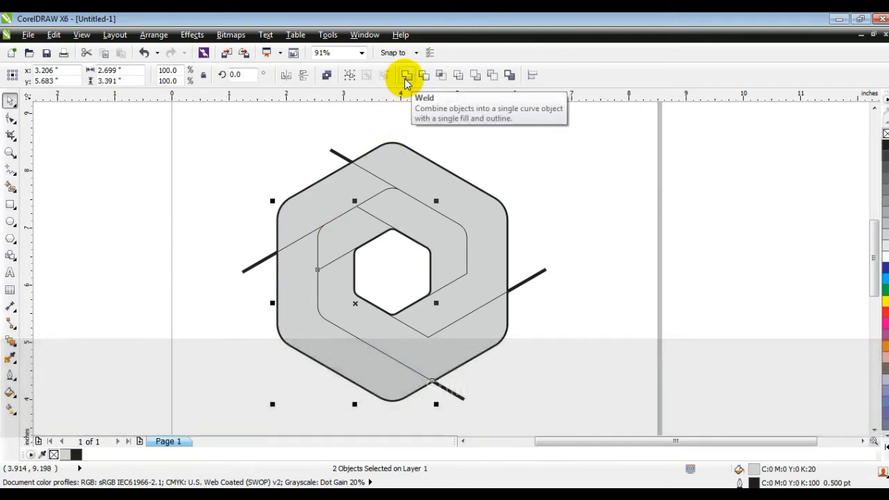
click(407, 78)
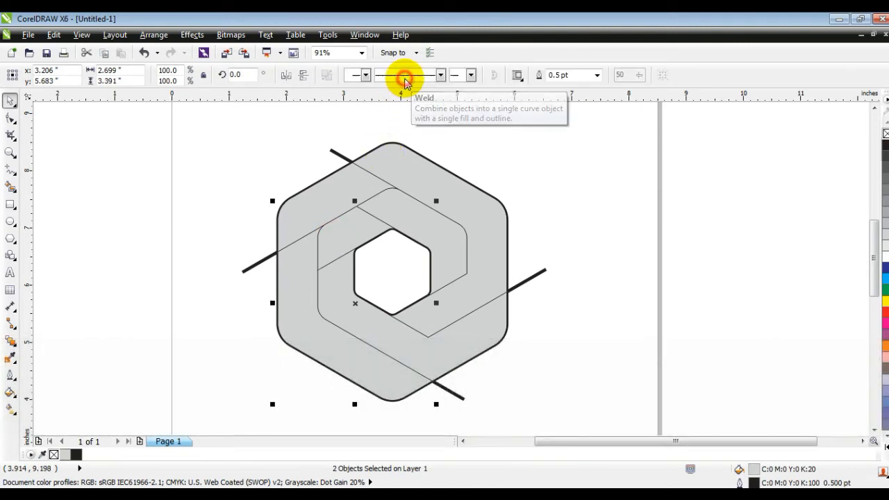
click(530, 180)
click(337, 200)
shift+click(430, 217)
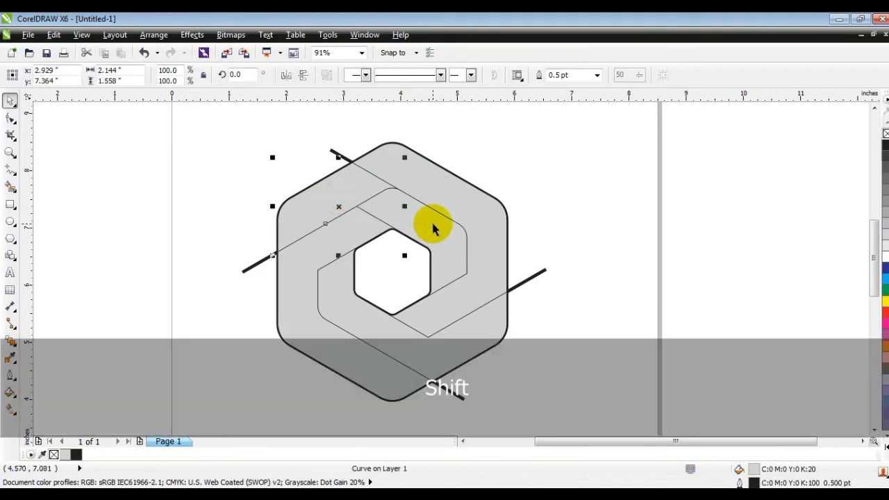
click(408, 78)
click(530, 162)
Step: Delete the four straight construction lines that stick out beyond the outer hexagon
click(532, 275)
key(Delete)
click(462, 398)
key(Delete)
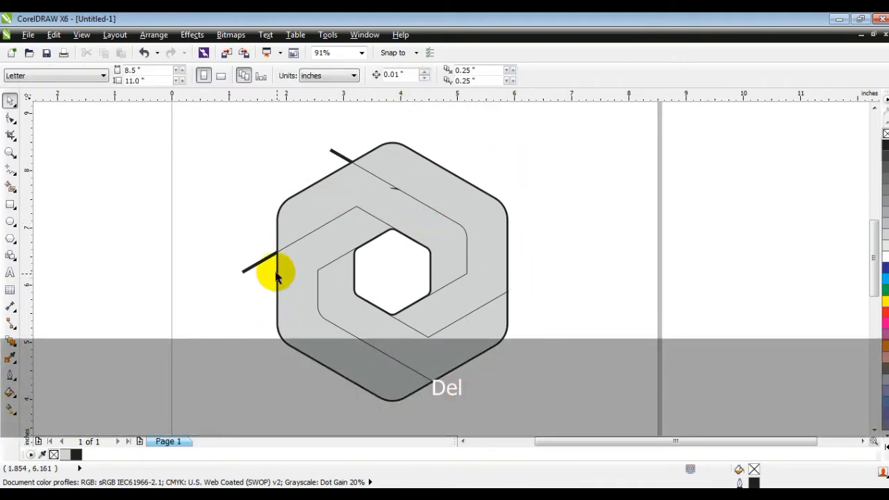
click(255, 268)
key(Delete)
click(334, 154)
key(Delete)
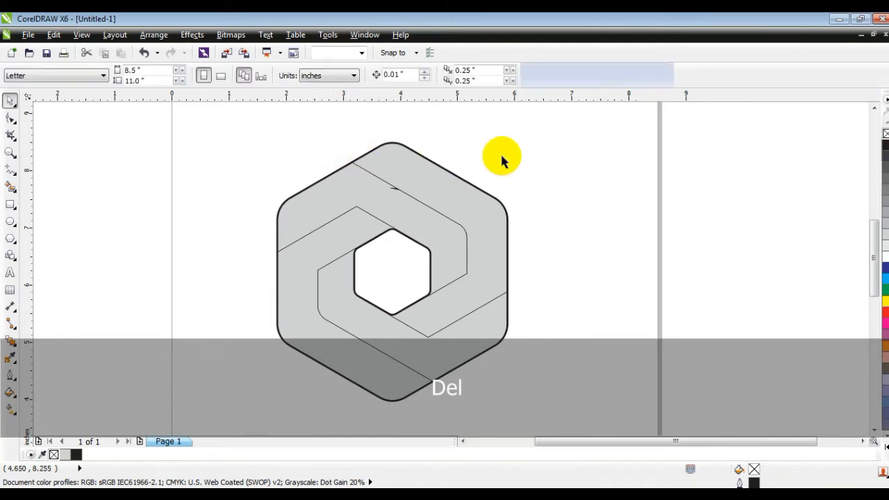
Step: Move the four welded gray pieces together horizontally off the page, to the right of the original line artwork
click(375, 201)
shift+click(455, 181)
shift+click(470, 329)
shift+click(332, 330)
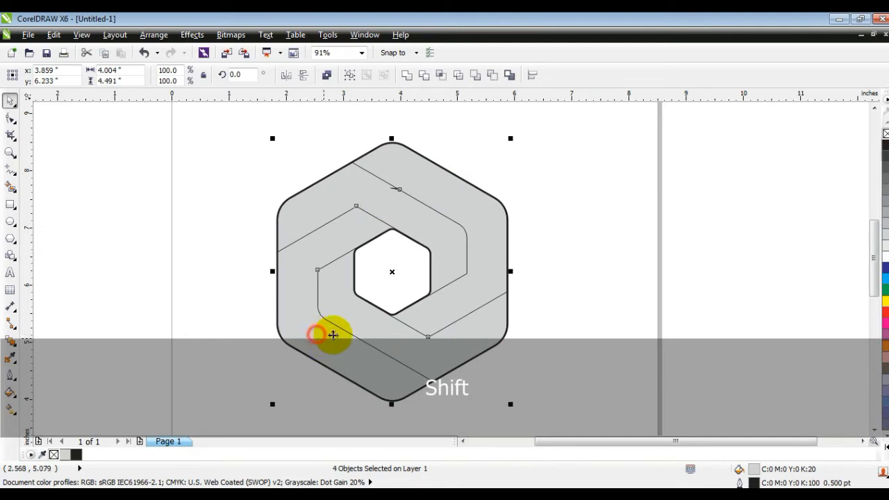
key(F3)
drag(387, 263, 598, 263)
click(591, 362)
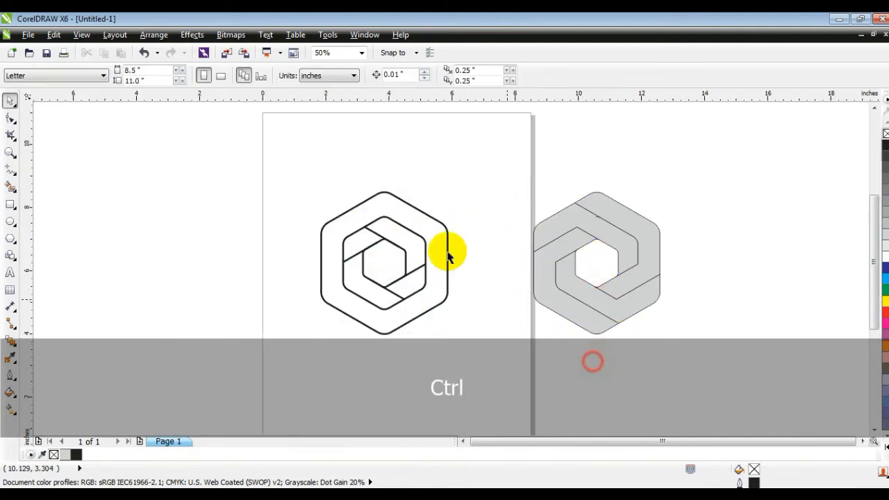
Step: Break apart the upper-left welded piece and delete the tiny stray fragment on its upper edge
drag(695, 173, 464, 356)
key(shift+F2)
key(Escape)
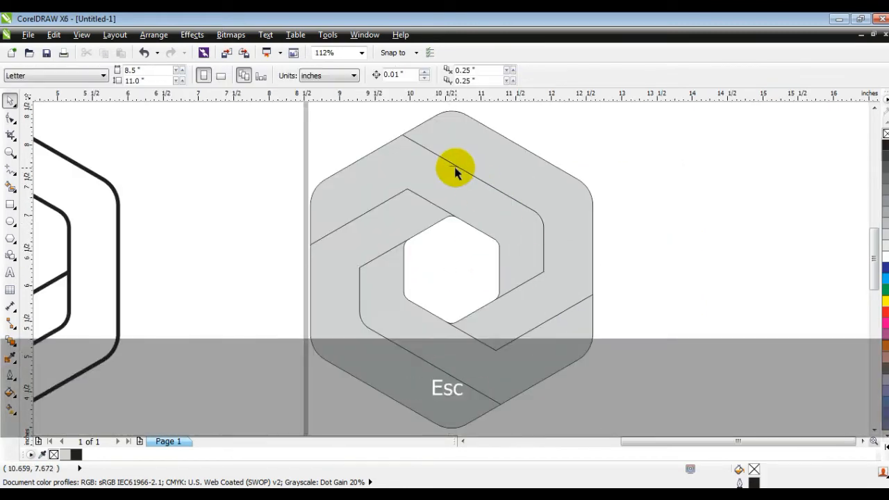
click(452, 167)
click(326, 75)
click(701, 152)
drag(619, 146, 391, 190)
key(Delete)
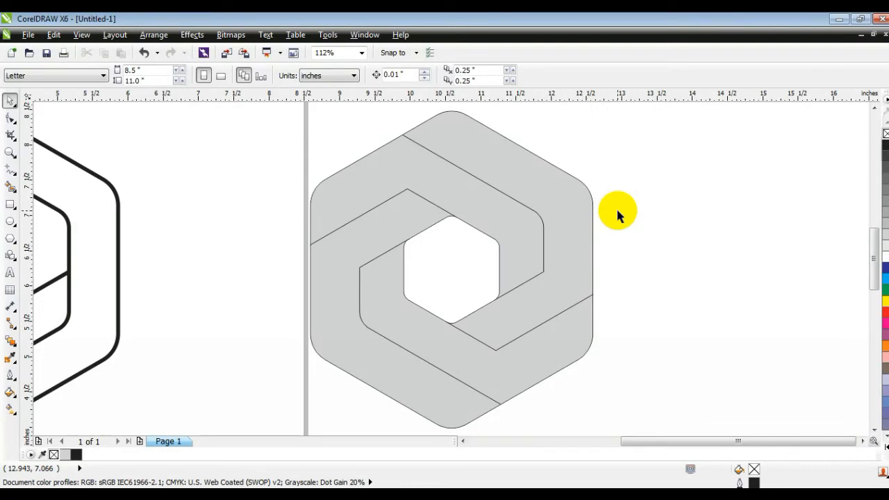
Step: Move the four gray pieces together to about x 11.32 in, y 6.0 in, clear of the page edge
key(F3)
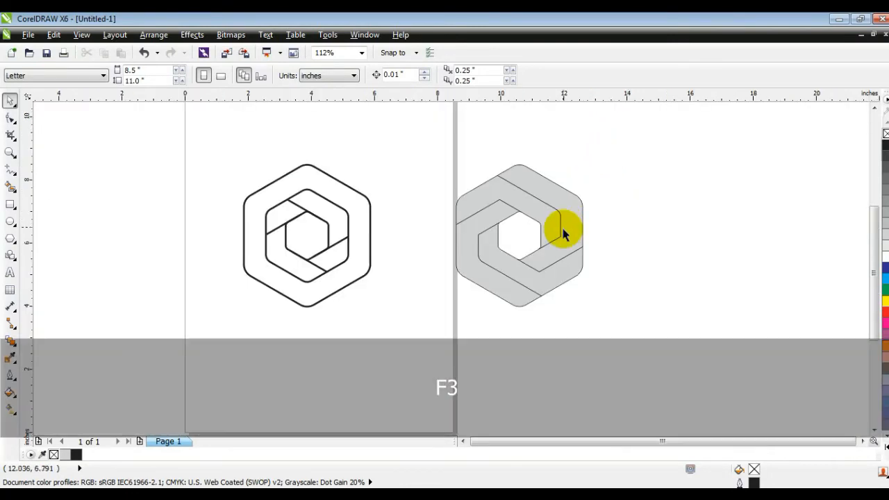
drag(605, 328, 393, 142)
drag(549, 184, 578, 188)
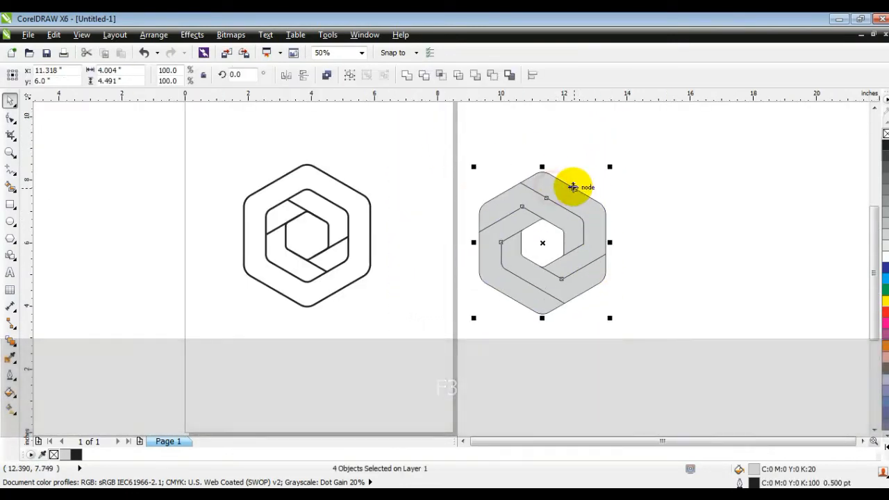
key(shift+F2)
key(Escape)
Step: Give the upper-left spiral piece a dark teal uniform fill of C98 M51 Y52 K28
click(520, 234)
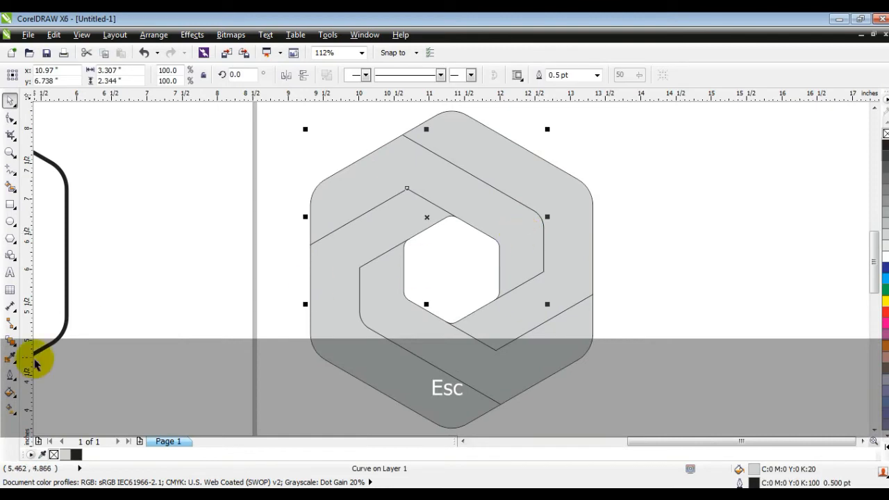
click(10, 393)
click(65, 300)
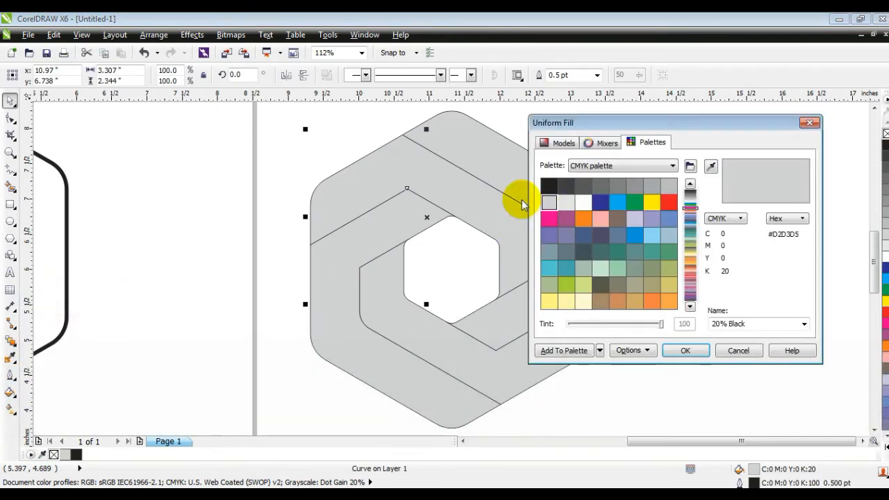
click(547, 151)
drag(691, 235, 692, 257)
click(644, 257)
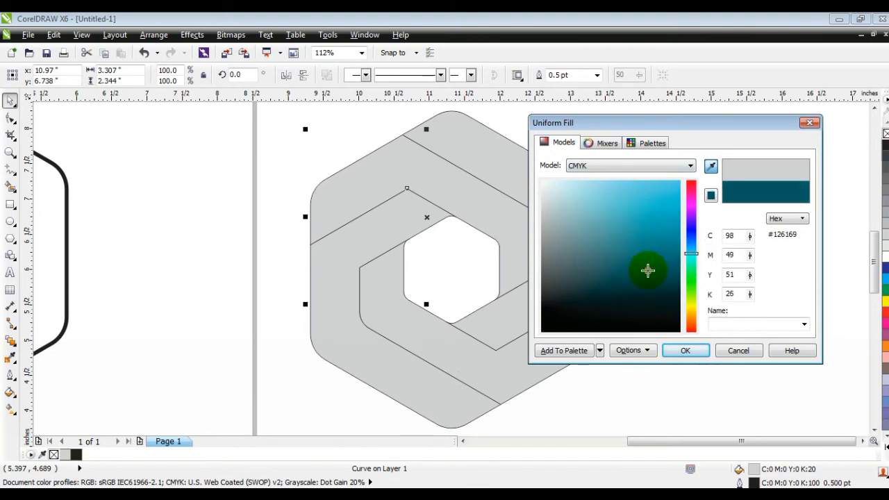
click(675, 351)
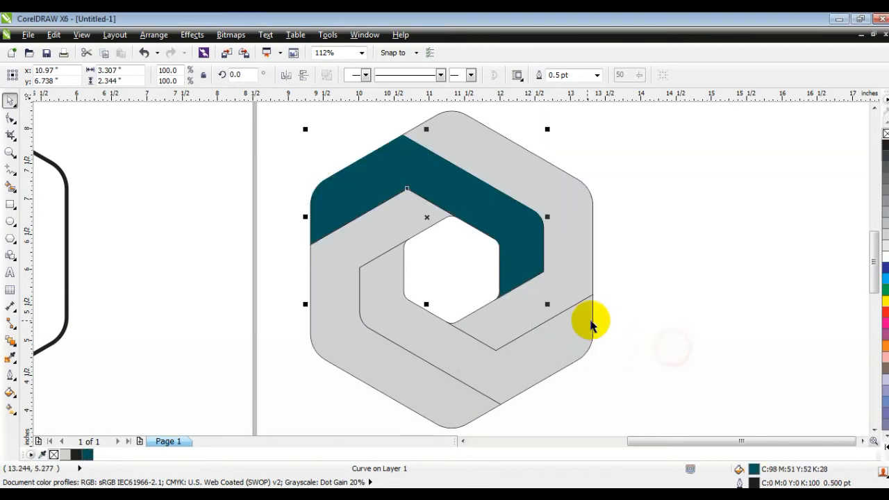
click(659, 317)
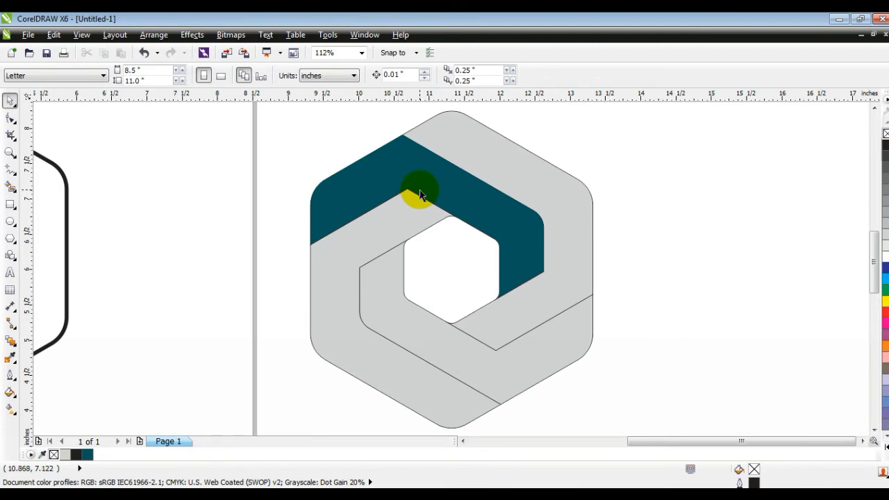
Step: Apply a nearly horizontal linear gradient to the teal piece, from dark teal at its right end to light turquoise toward the left
click(420, 194)
click(11, 409)
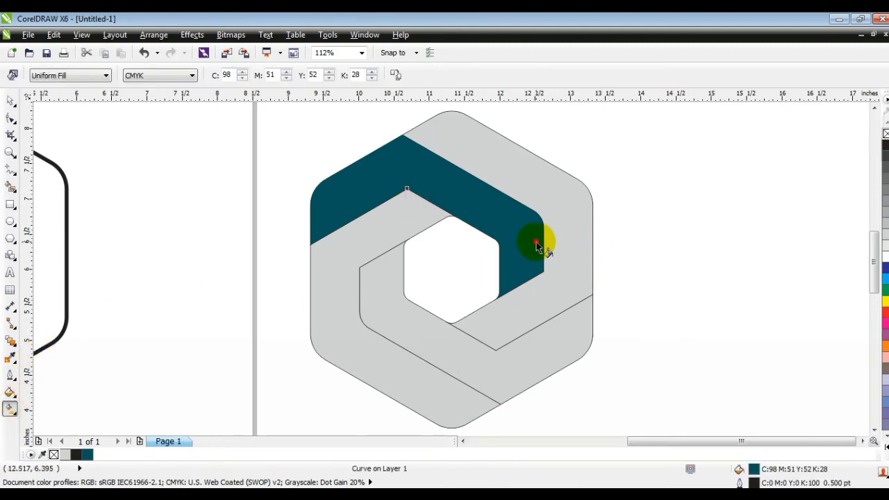
drag(536, 243, 422, 240)
drag(536, 241, 559, 238)
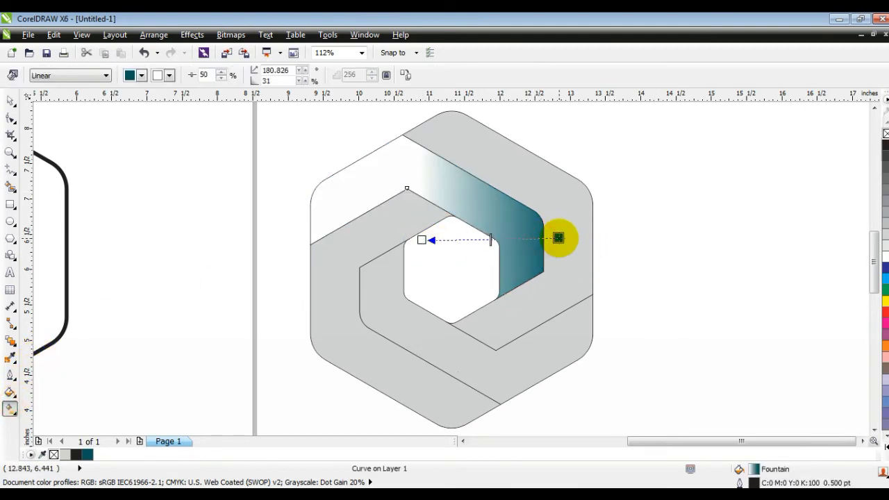
click(882, 444)
drag(870, 257, 423, 243)
drag(422, 240, 409, 239)
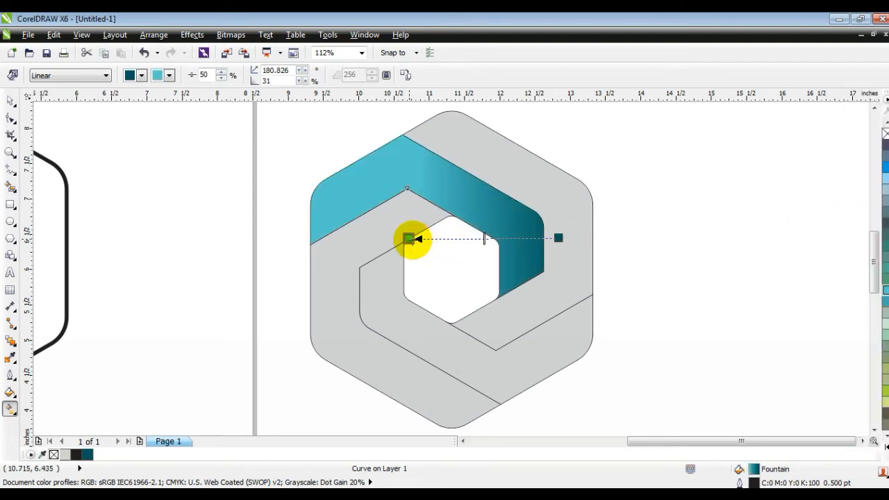
drag(559, 238, 547, 239)
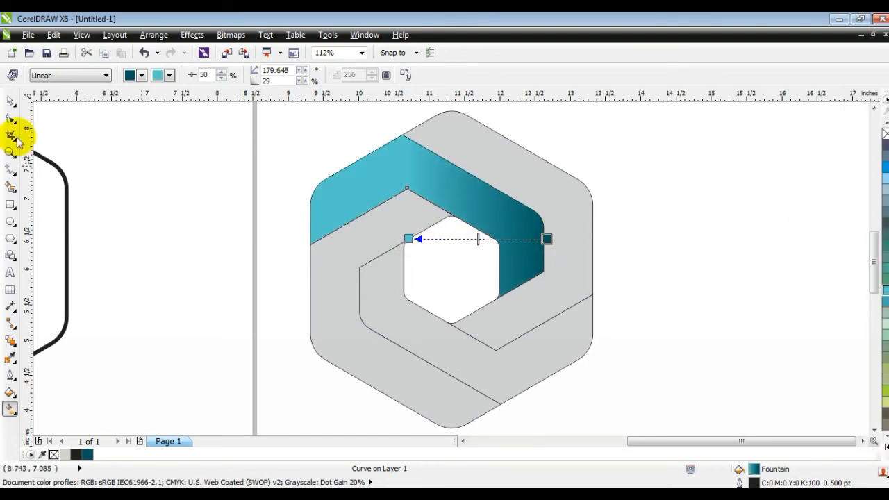
click(9, 104)
click(229, 232)
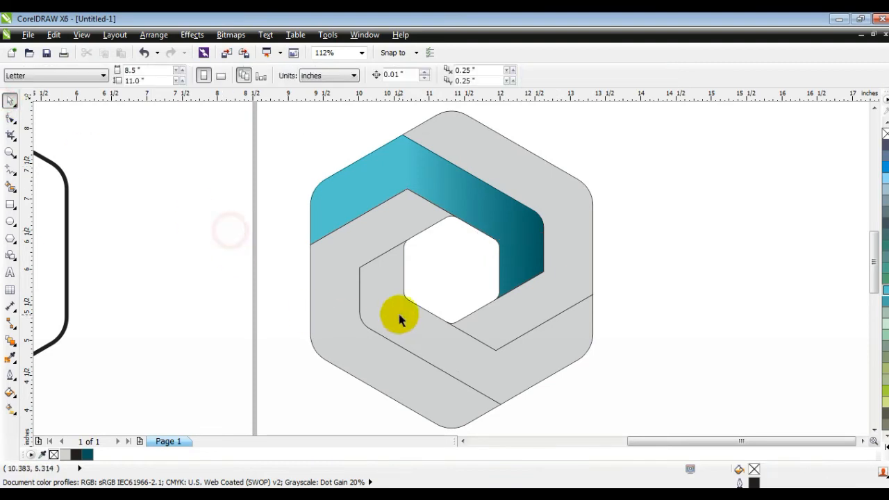
Step: Fill the right spiral piece dark teal and apply a near-vertical linear gradient from dark teal at its lower end up to light turquoise
click(373, 237)
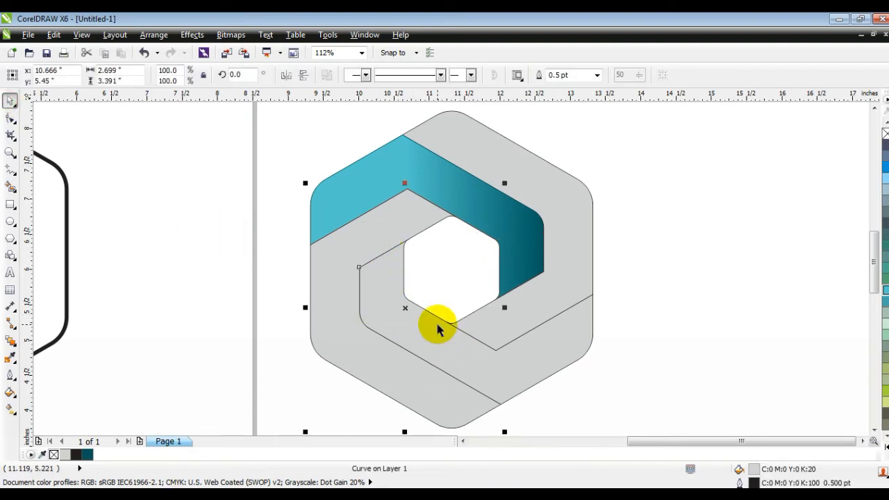
click(489, 326)
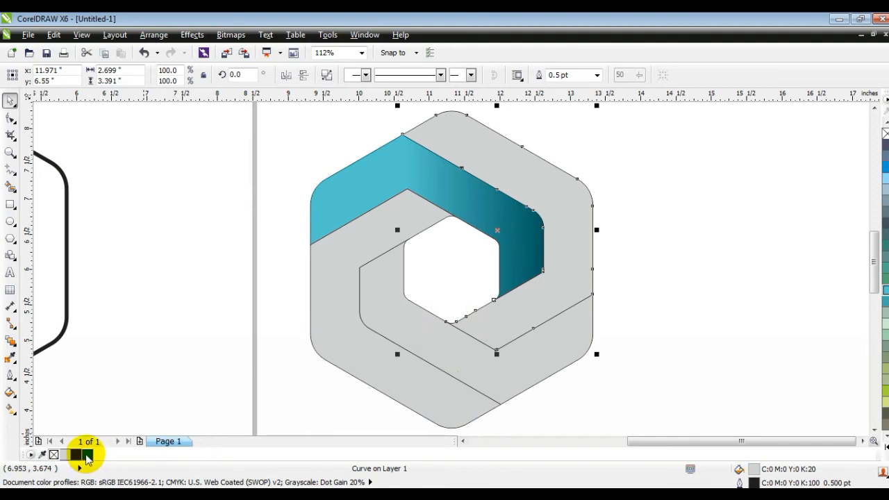
click(87, 454)
click(10, 408)
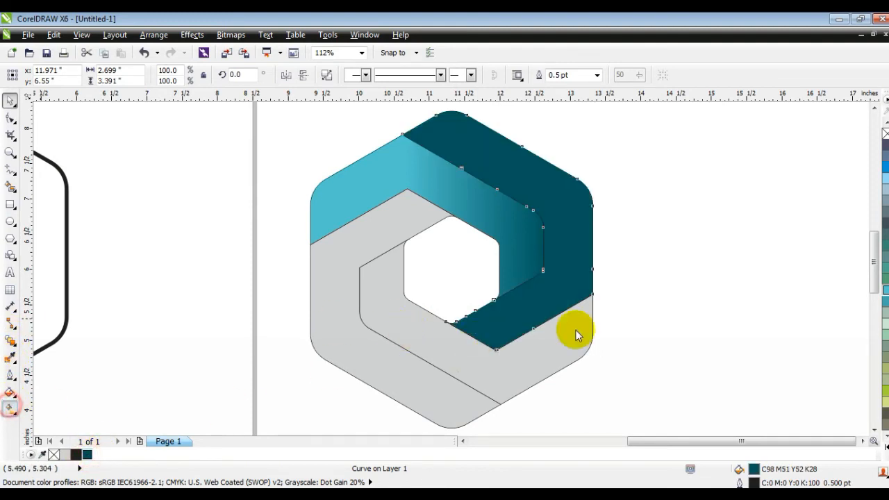
drag(507, 344, 498, 250)
drag(883, 291, 507, 239)
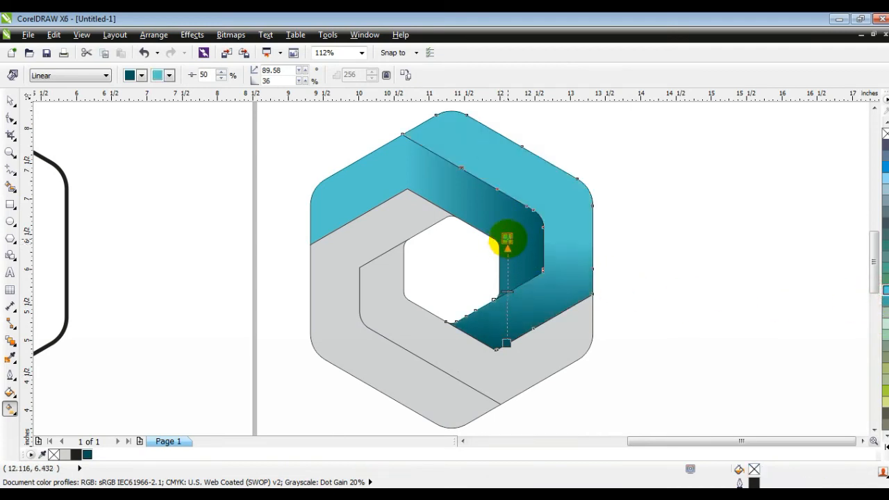
Step: Tilt the right piece's gradient diagonally and redirect the upper-left piece's gradient to about 234°, starting dark at its upper edge
drag(508, 344, 545, 316)
click(470, 188)
drag(474, 175, 425, 241)
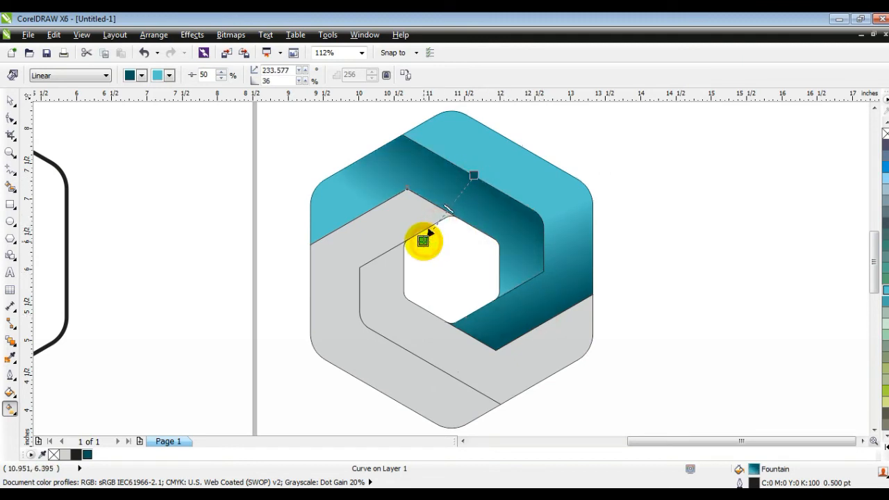
Step: Give the lower-right gray piece a linear gradient at about 52°, from dark teal at its lower-left edge to light turquoise
click(486, 369)
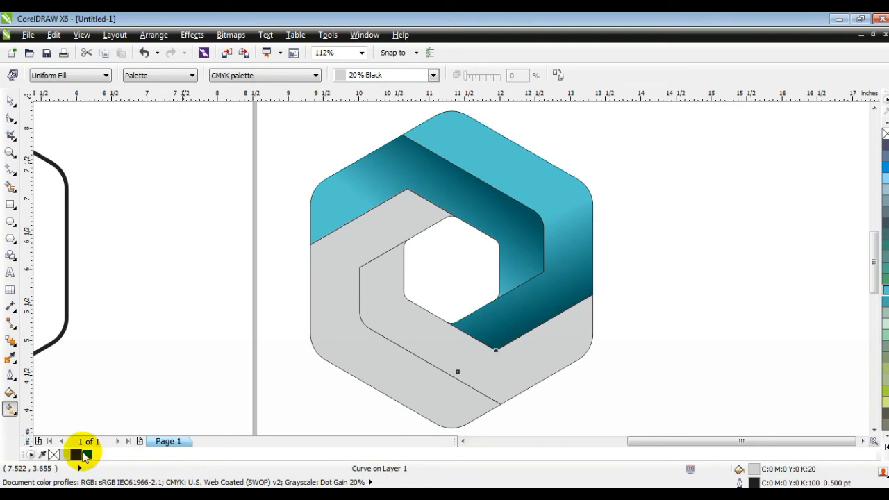
click(87, 455)
drag(413, 336, 469, 260)
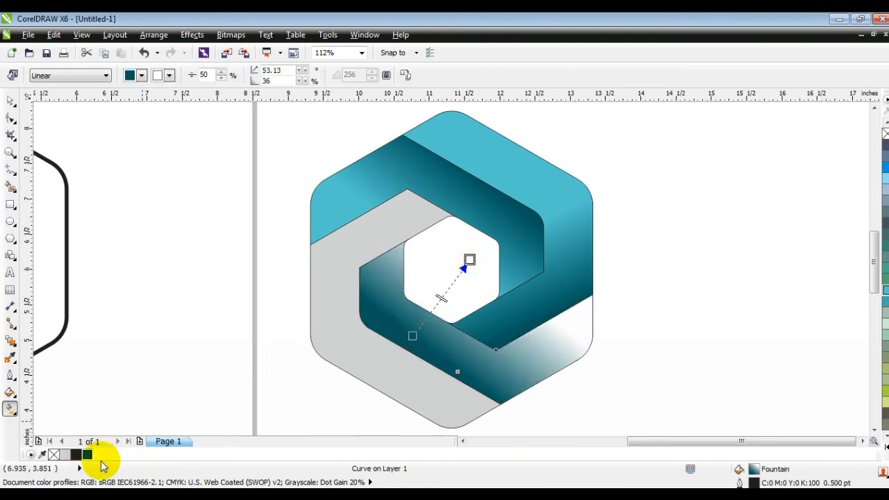
drag(885, 297, 470, 263)
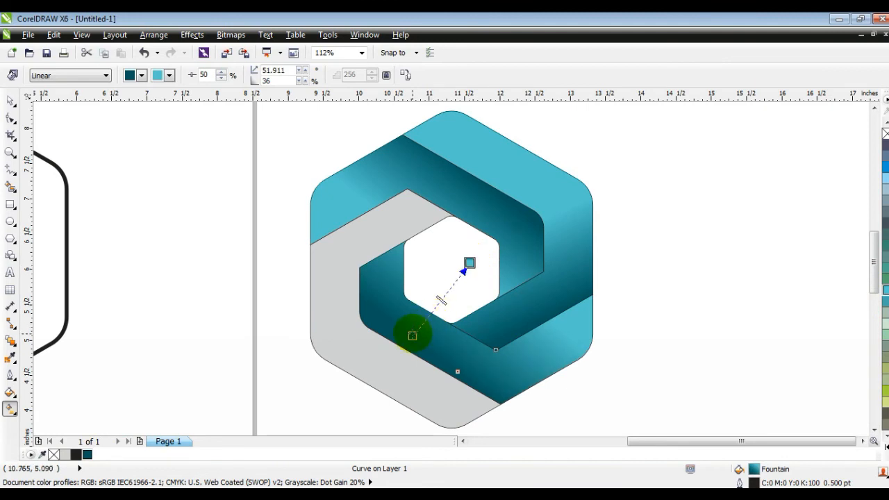
Step: Give the remaining gray left piece a linear gradient at about 301°, from dark teal at its upper part to light turquoise below
click(358, 340)
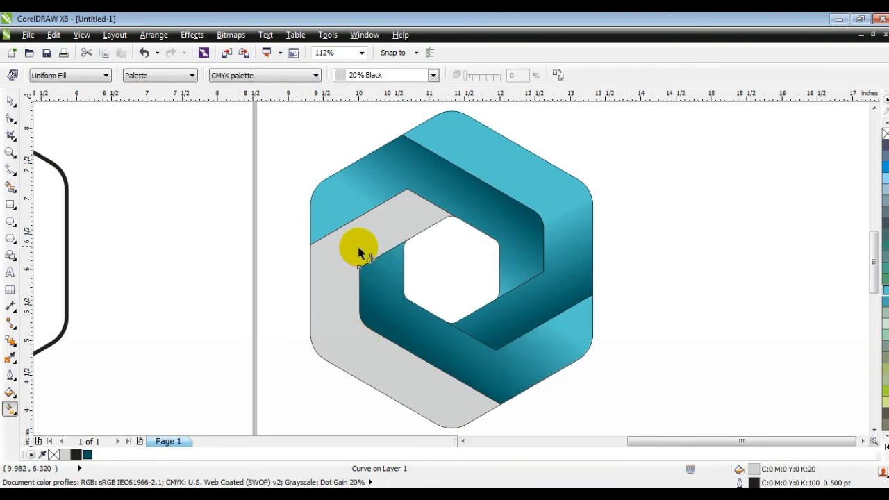
click(87, 455)
drag(359, 266, 411, 342)
drag(885, 290, 412, 343)
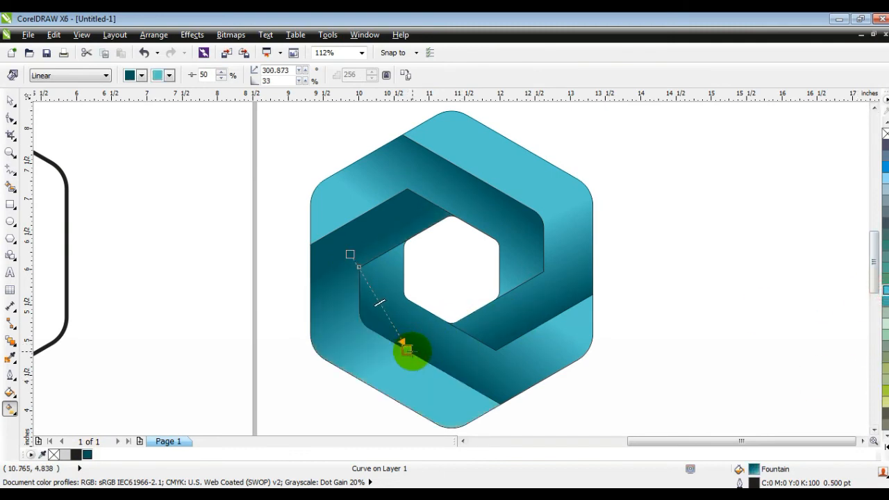
click(7, 133)
click(208, 216)
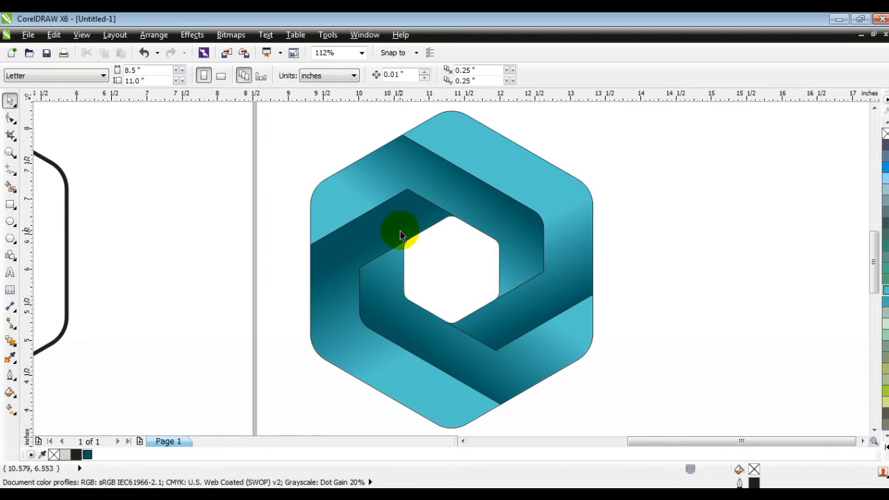
Step: Select all four gradient pieces and remove their outlines
scroll(403, 232, down, 2)
key(Escape)
drag(318, 145, 492, 334)
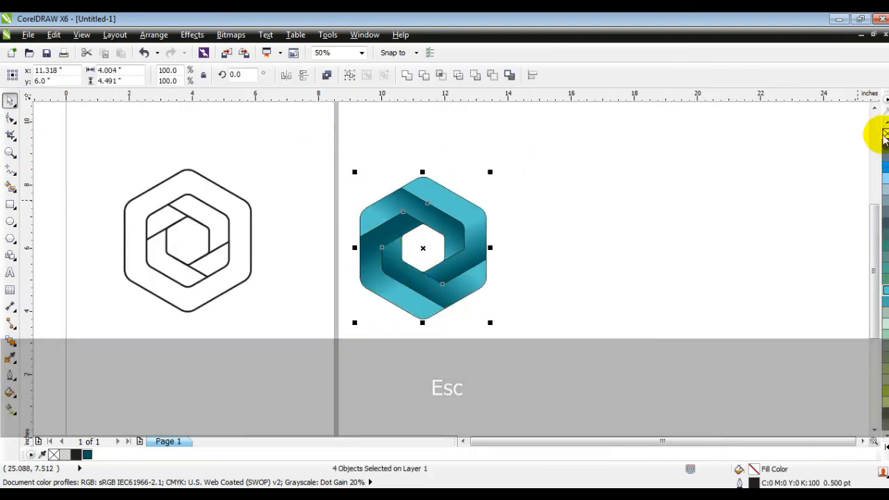
click(645, 223)
Step: Duplicate the four-piece gradient logo about 4.8 in to the right of the original at the same height
drag(490, 341, 332, 151)
drag(421, 193, 580, 209)
click(691, 216)
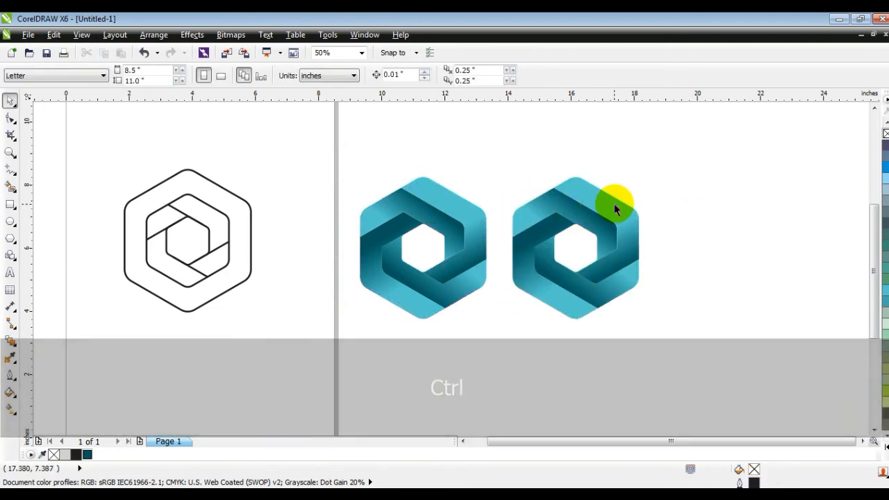
Step: Redirect the gradients of the copy's right, lower-right and left pieces, with the right piece running from dark teal at its top to turquoise below
click(617, 204)
key(g)
drag(576, 183, 553, 325)
click(629, 271)
click(576, 311)
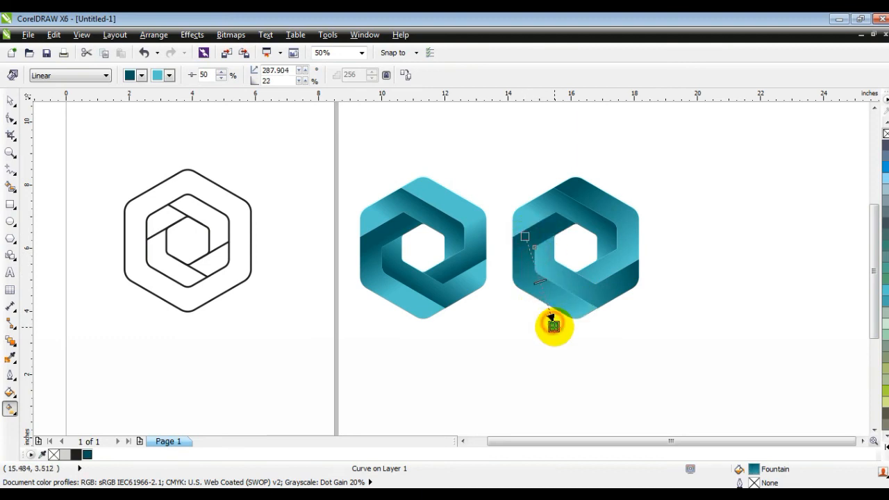
Step: On the copy, set the upper-left piece's gradient to about 166°, dark at its right end, and the left piece's gradient to about 326°
click(547, 210)
drag(585, 206, 543, 229)
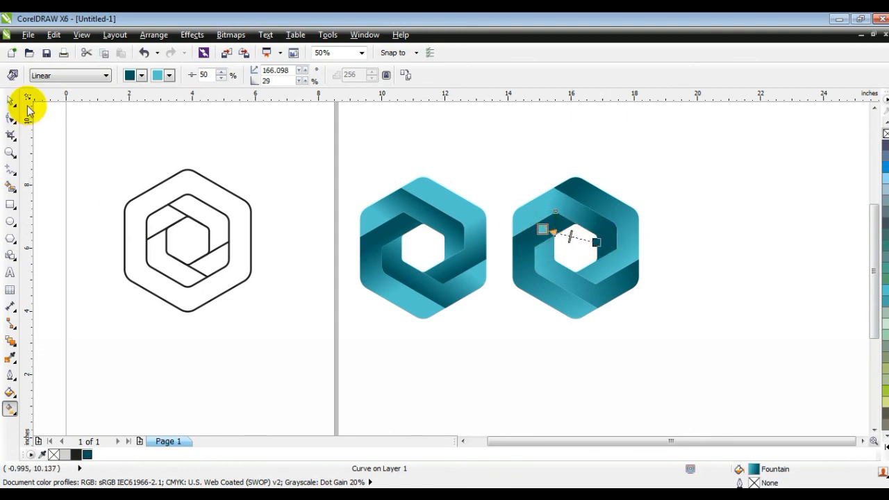
click(539, 289)
drag(553, 322, 563, 290)
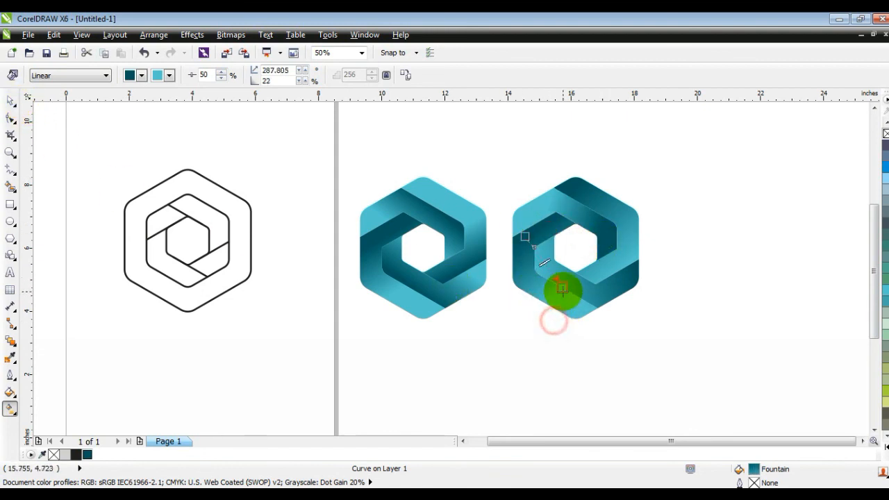
drag(523, 245, 512, 261)
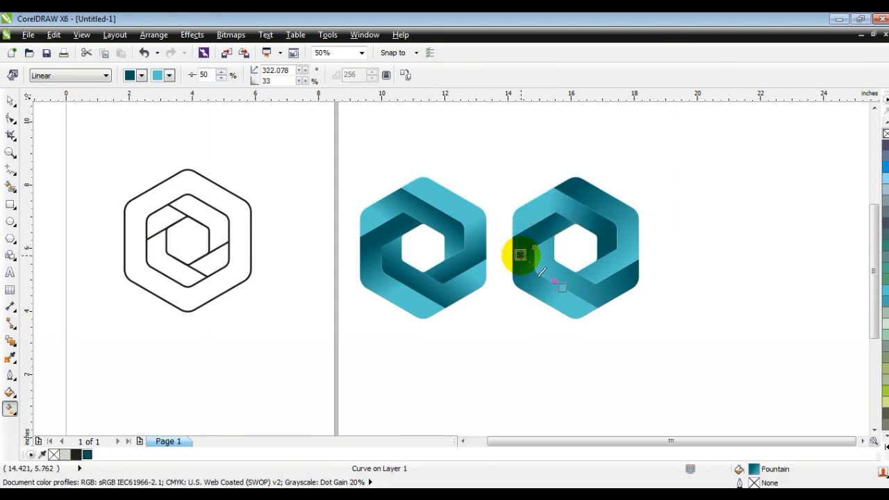
Step: Move both gradient logos together about 0.3 in right and 0.2 in up, away from the page edge
click(11, 101)
click(786, 164)
drag(712, 148, 346, 321)
drag(441, 282, 450, 276)
click(609, 364)
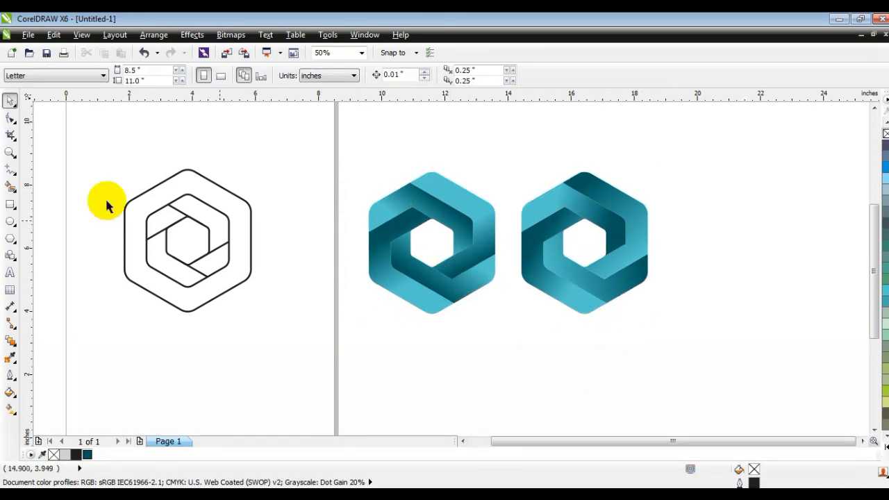
Step: Zoom in on the two gradient hexagon logos
click(11, 152)
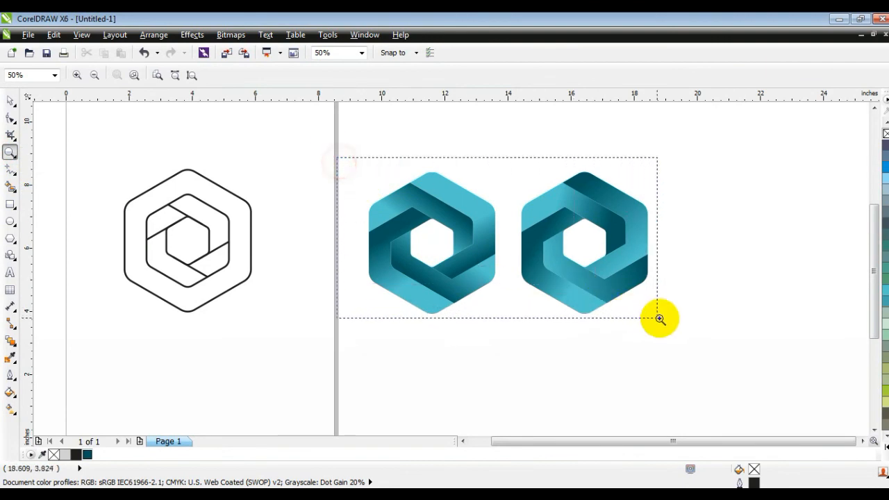